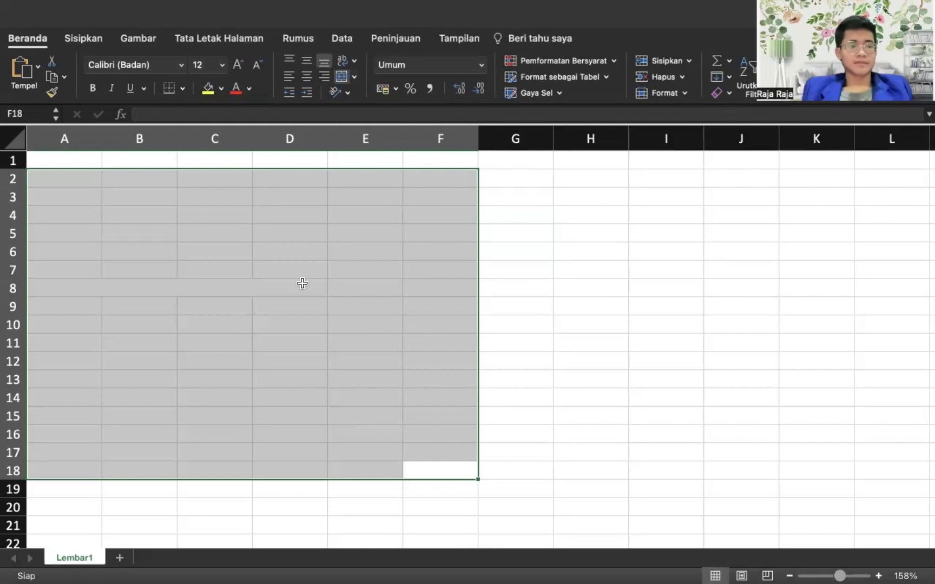
pyautogui.click(253, 255)
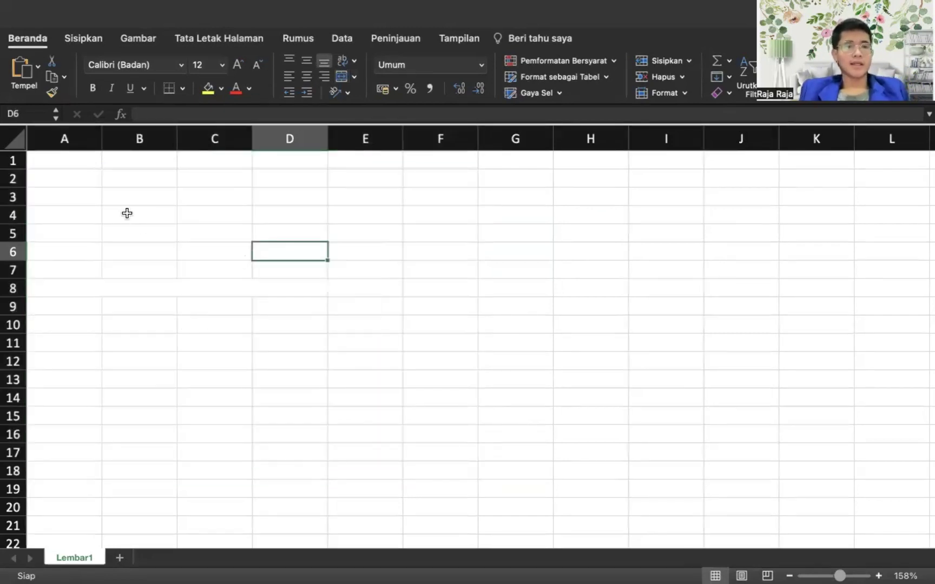
pyautogui.click(123, 187)
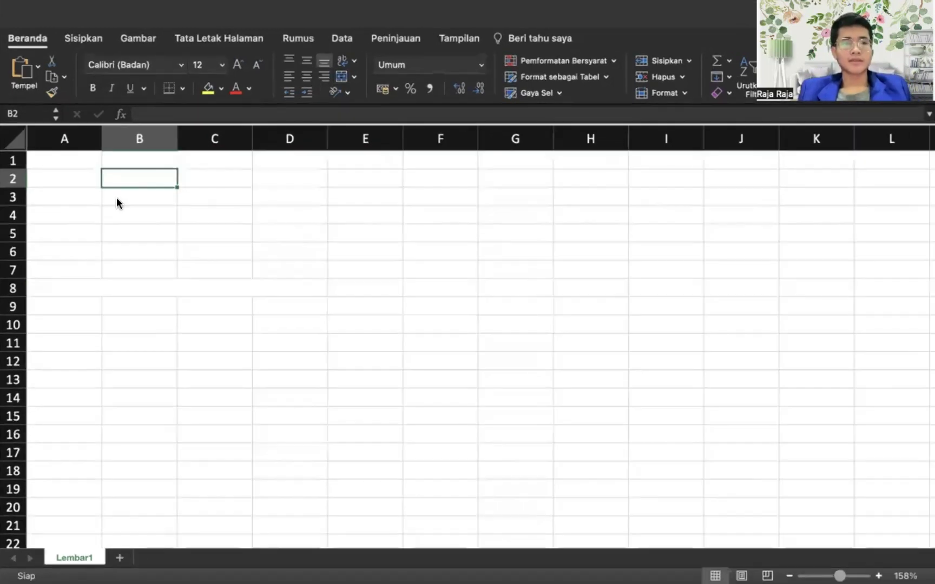
pyautogui.click(80, 179)
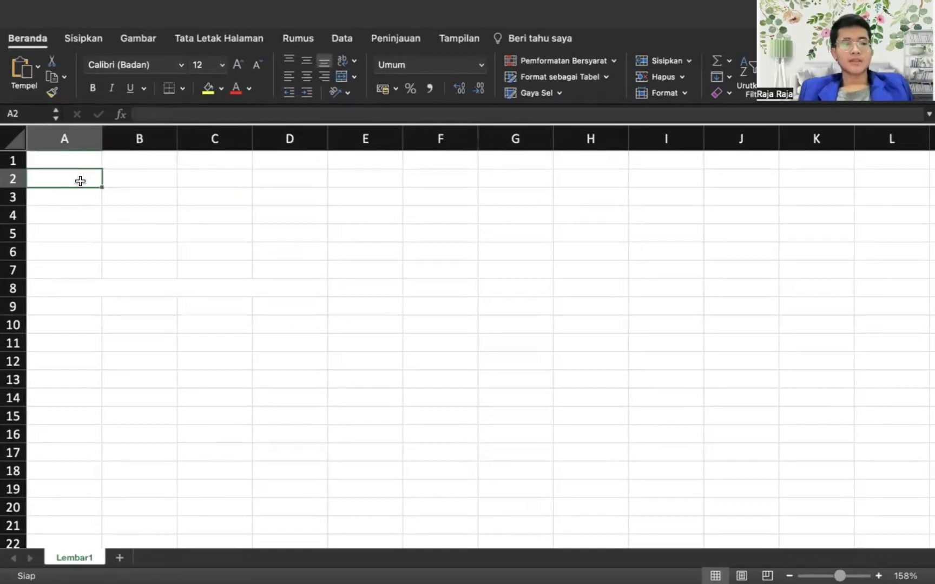
# - Enter the first equation's coefficients 2, 3, 1 and 1 in cells A3 to D3
pyautogui.press('Return')
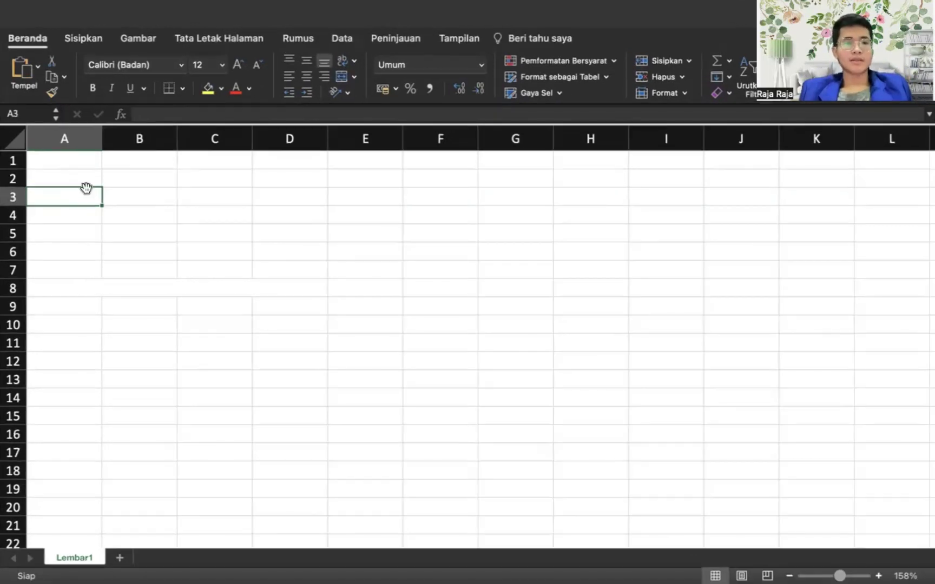
pyautogui.write('2')
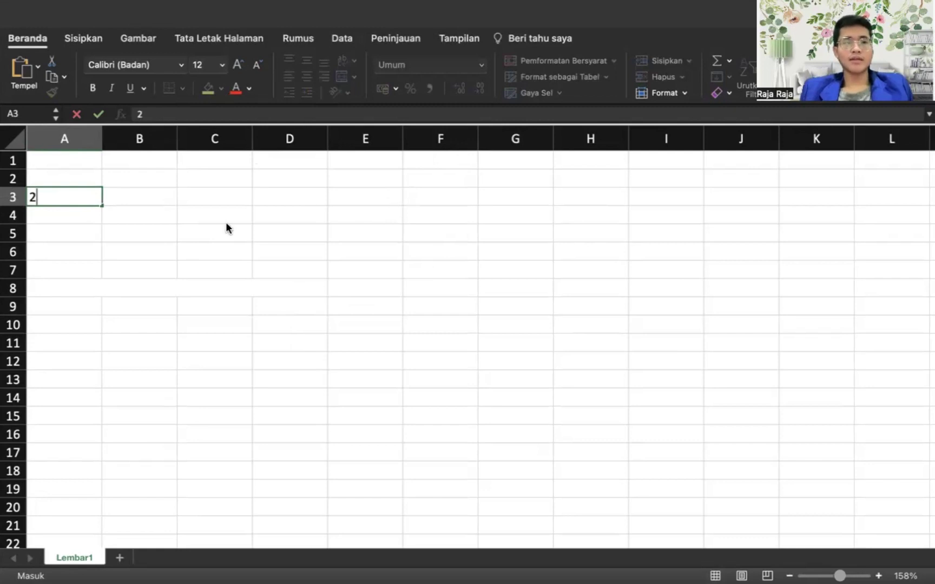
pyautogui.click(130, 193)
pyautogui.write('3')
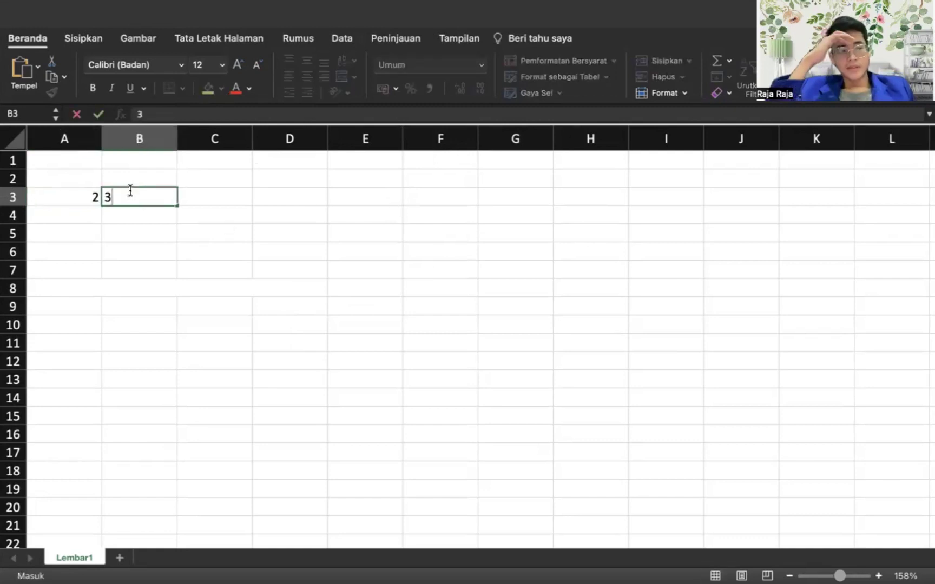
pyautogui.press('Tab')
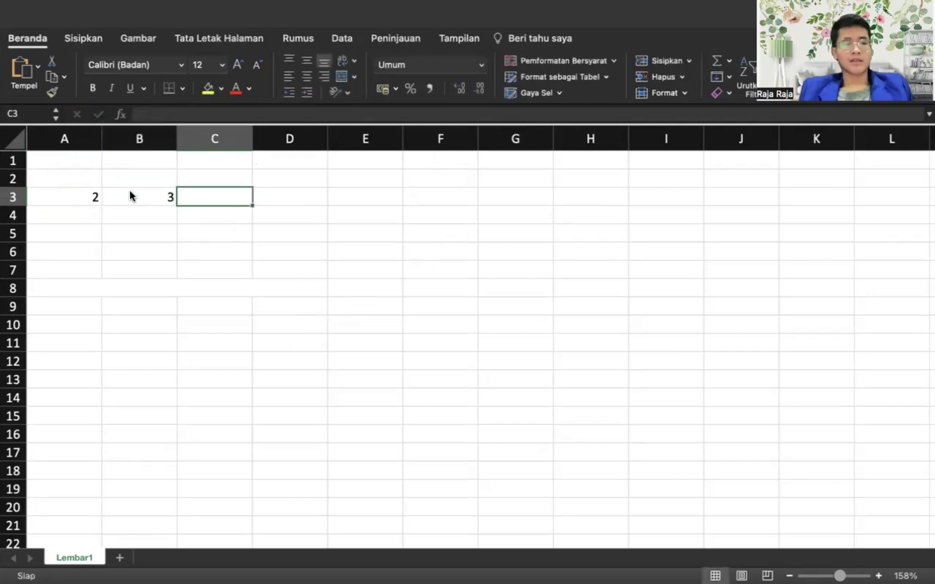
pyautogui.write('1')
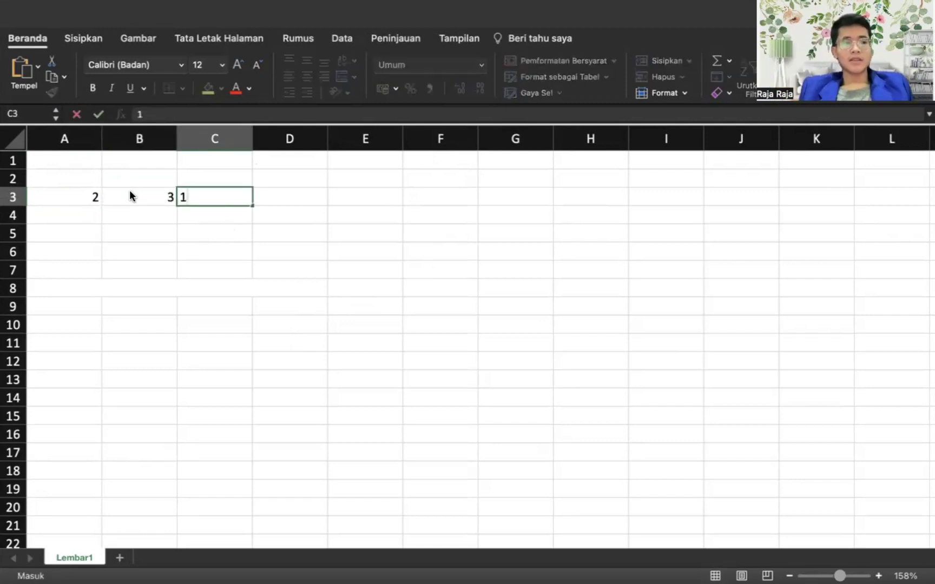
pyautogui.press('Tab')
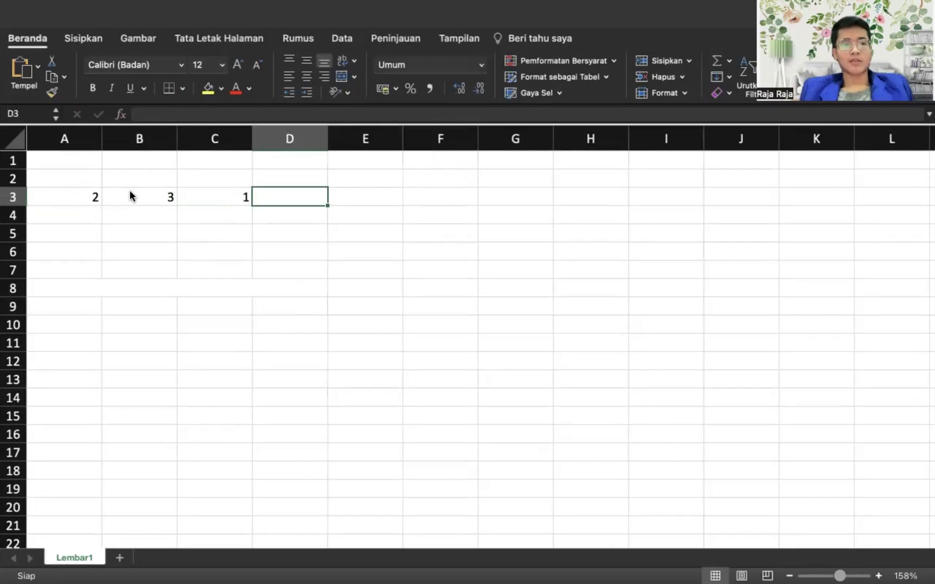
pyautogui.write('1')
pyautogui.press('Tab')
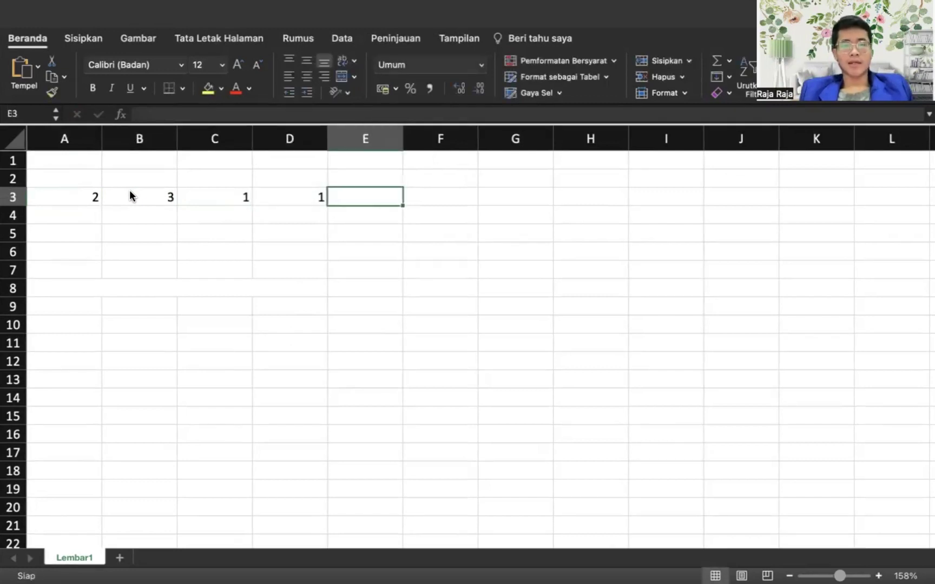
# - Complete the first equation with an equals sign in E3 and 12 in F3
pyautogui.write('=')
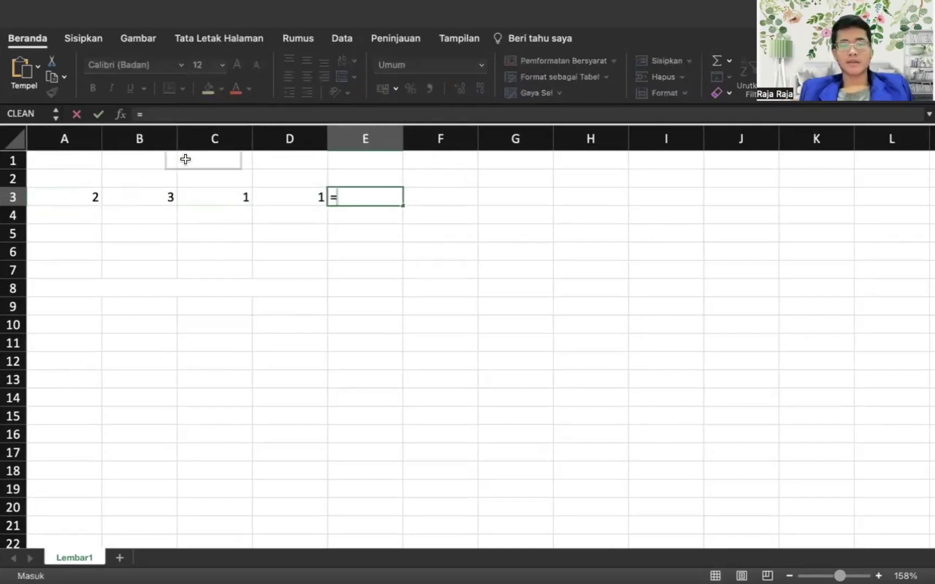
pyautogui.press('Tab')
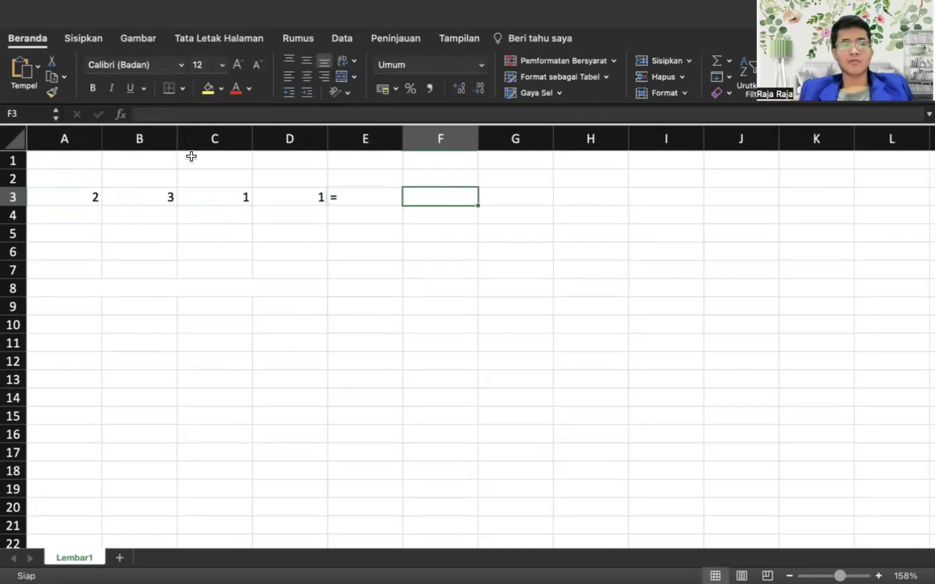
pyautogui.write('12')
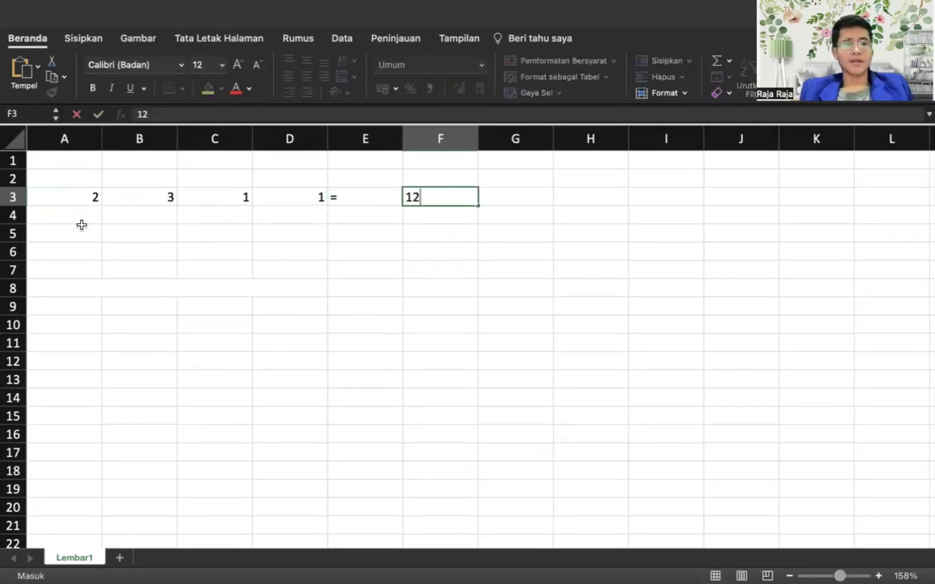
pyautogui.click(82, 224)
# - Enter the second equation's coefficients 1, 1, 5 and 1 in cells A4 to D4
pyautogui.click(80, 215)
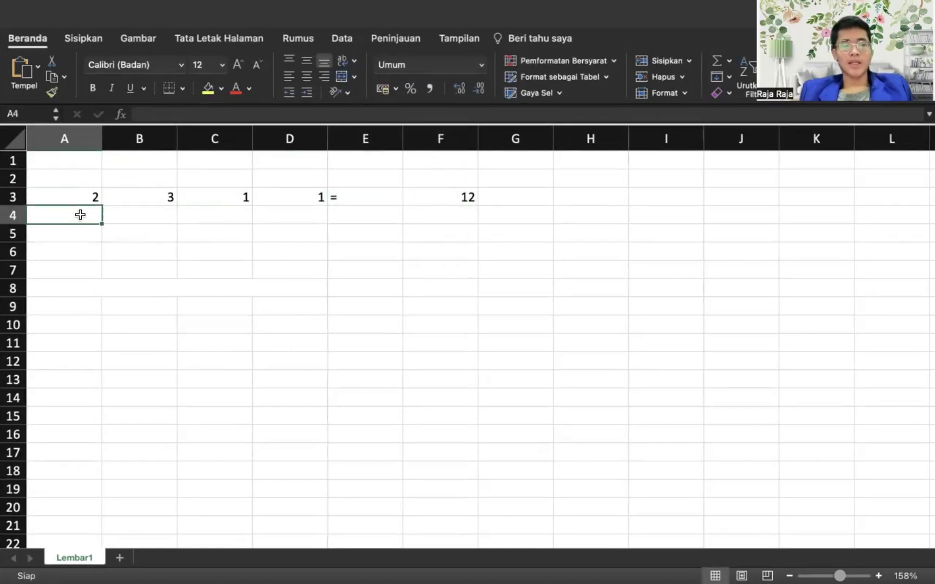
pyautogui.write('1')
pyautogui.press('Tab')
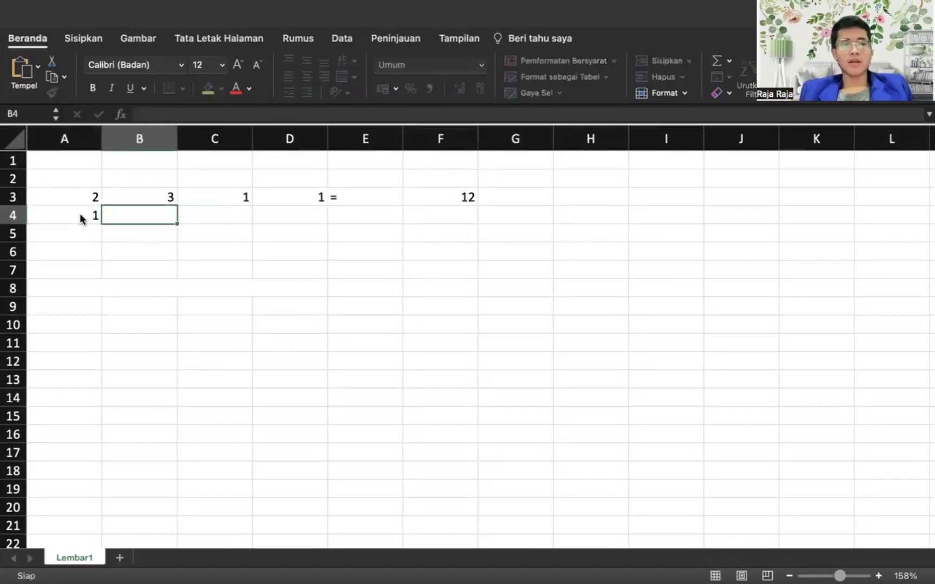
pyautogui.write('1')
pyautogui.press('Tab')
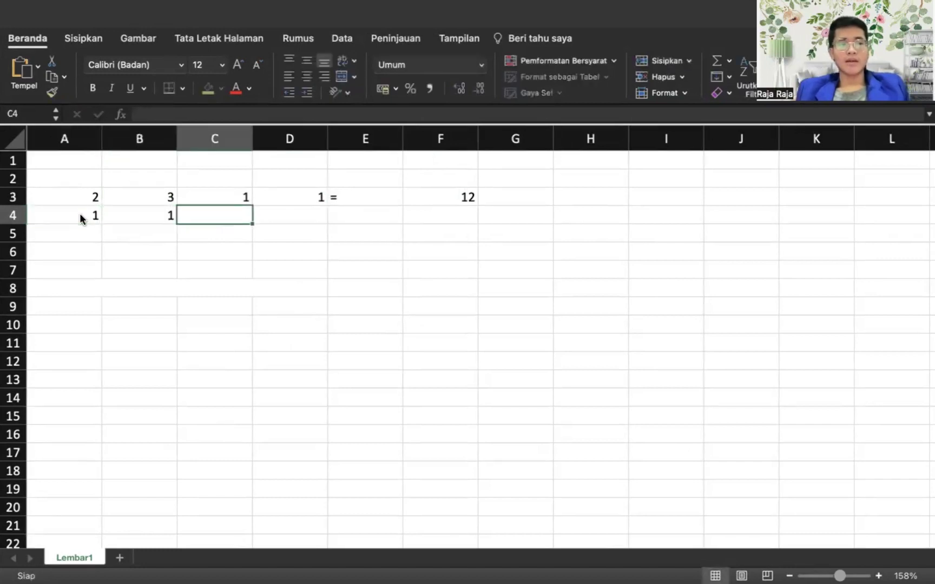
pyautogui.write('5')
pyautogui.press('Tab')
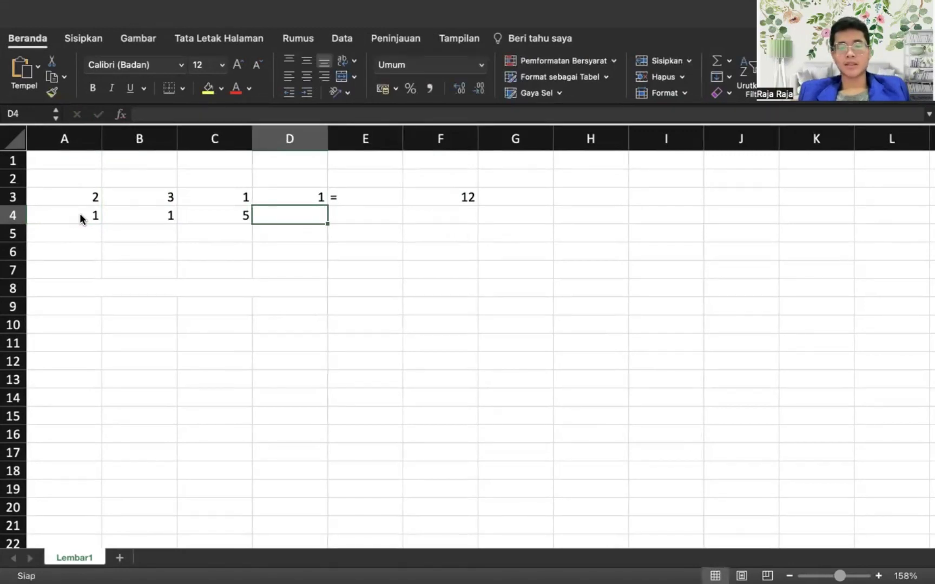
pyautogui.write('1')
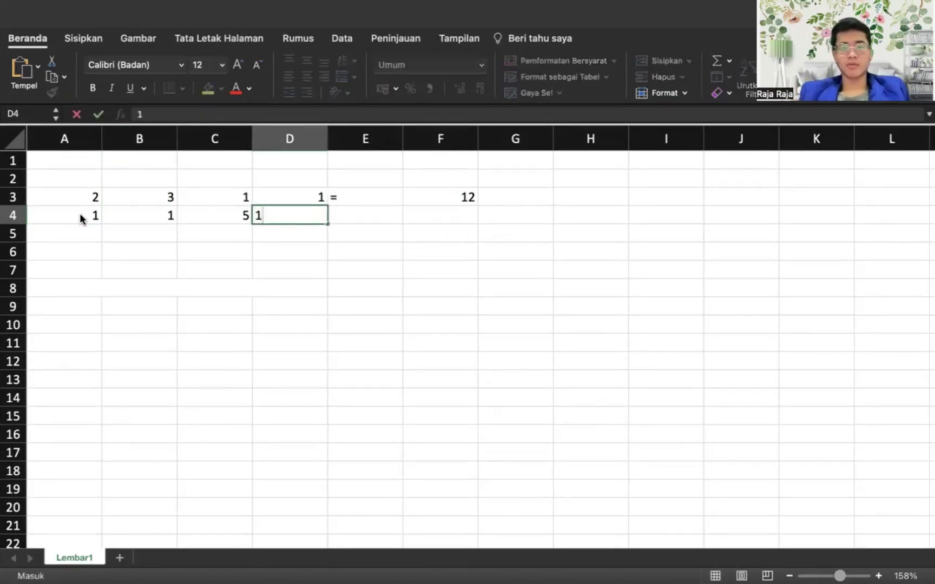
pyautogui.press('Tab')
pyautogui.write('=')
pyautogui.press('Right')
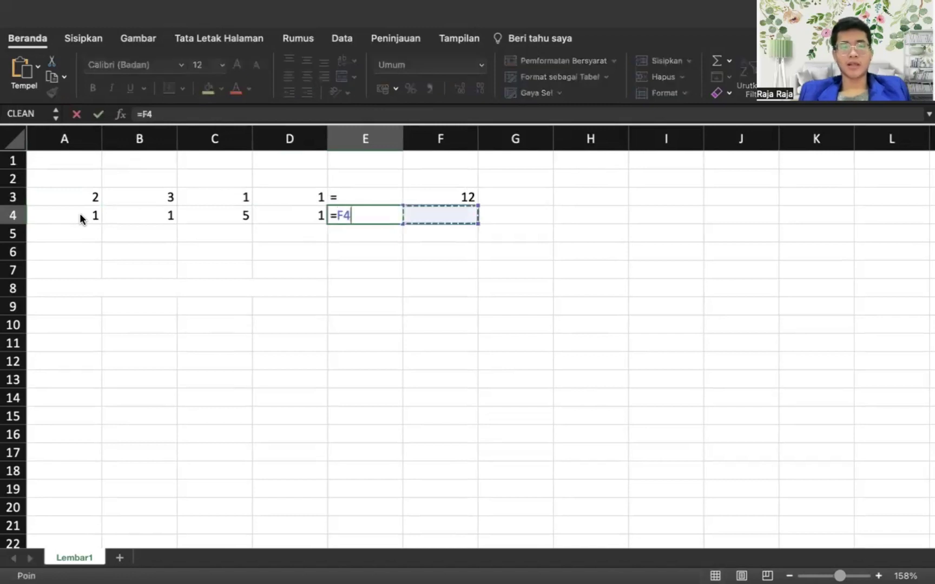
pyautogui.press('Left')
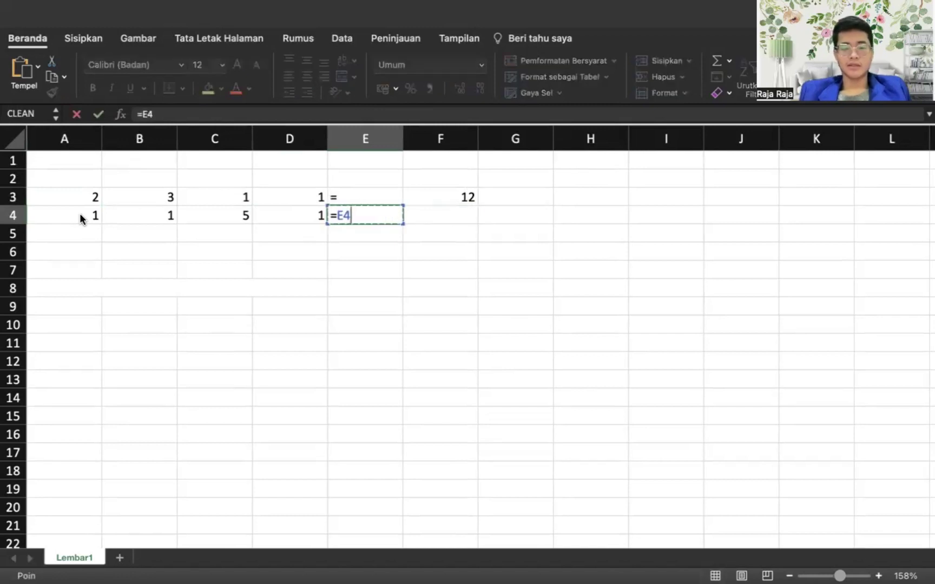
pyautogui.press('Escape')
# - Enter an equals sign in E4 and change the coefficient in D4 to -1
pyautogui.write('=')
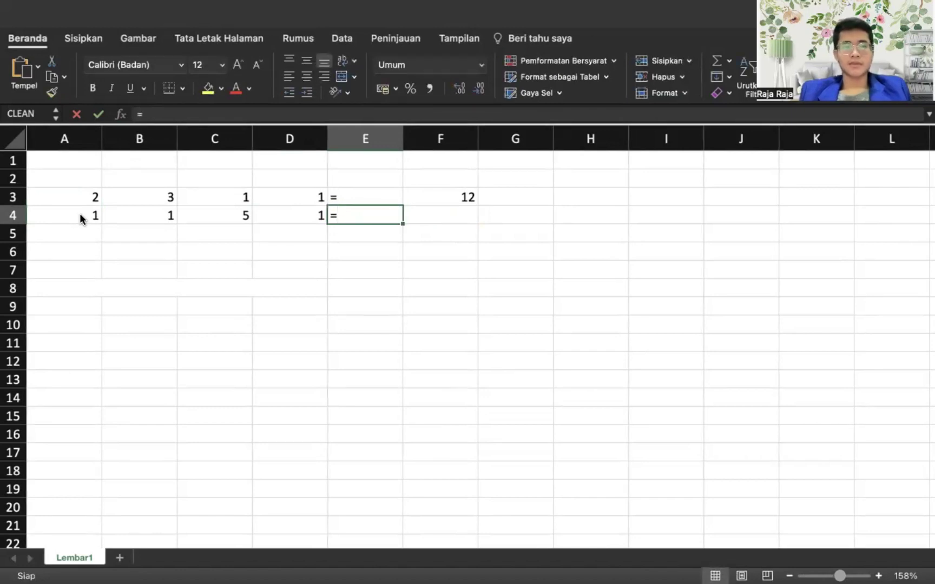
pyautogui.press('Tab')
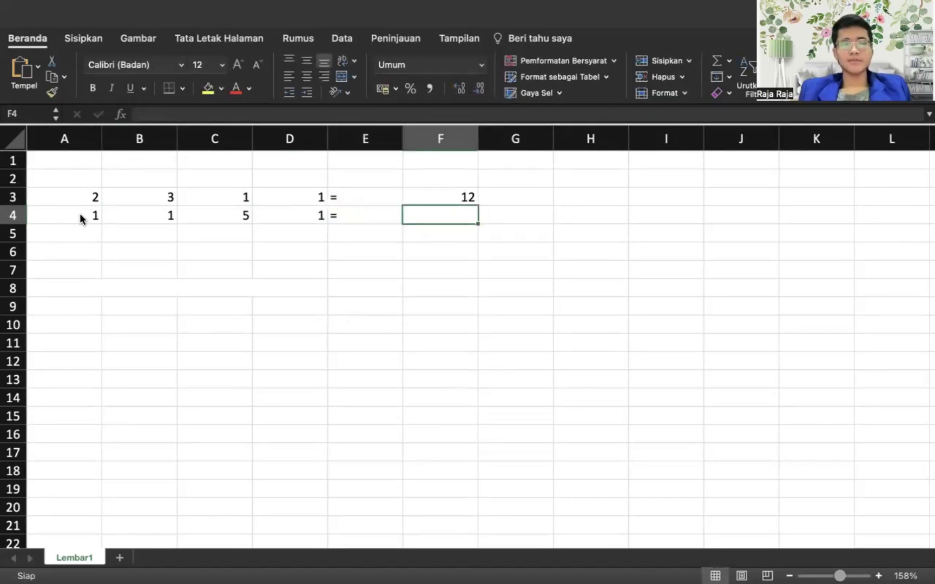
pyautogui.press('Left')
pyautogui.press('Left')
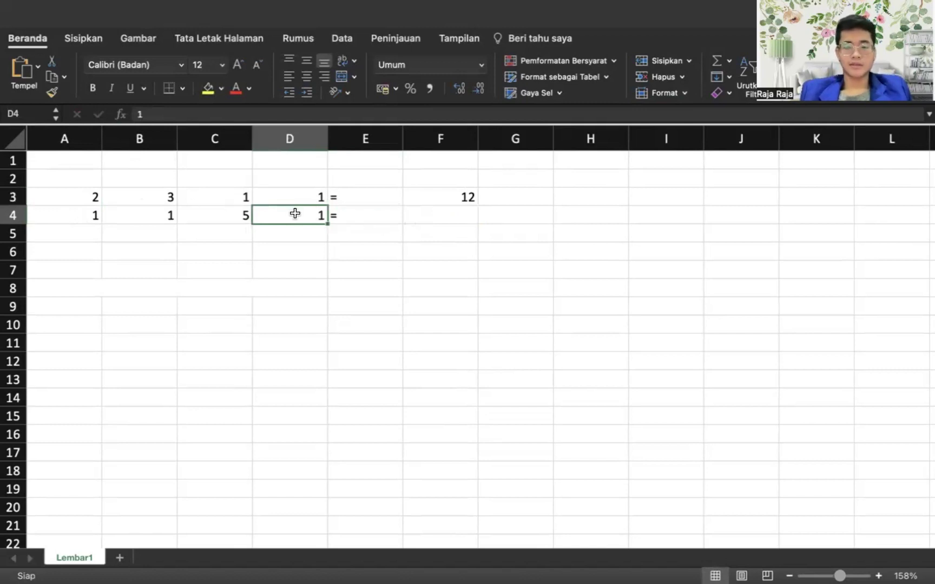
pyautogui.write('-1')
pyautogui.press('Return')
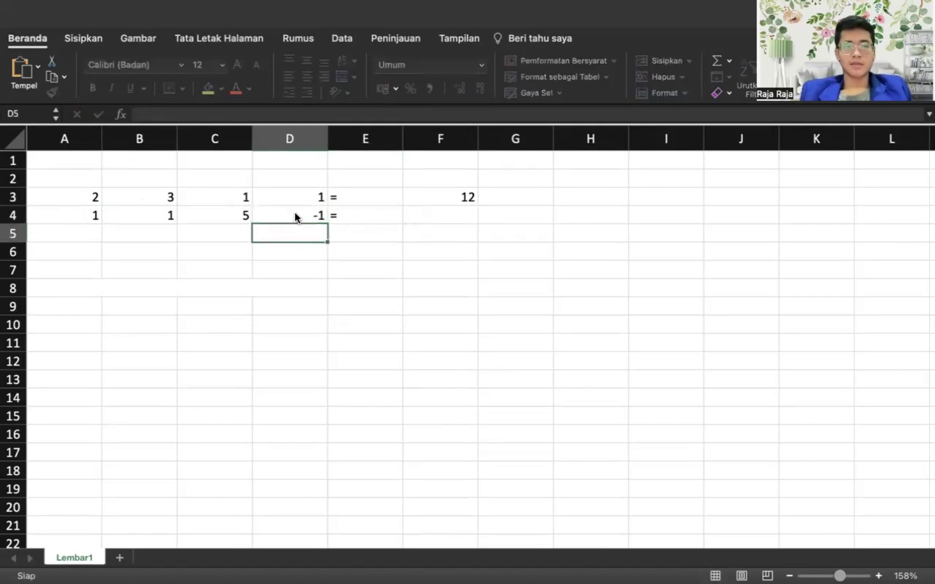
# - Enter 15 in F4 as the right-hand side of the second equation
pyautogui.click(455, 216)
pyautogui.write('1')
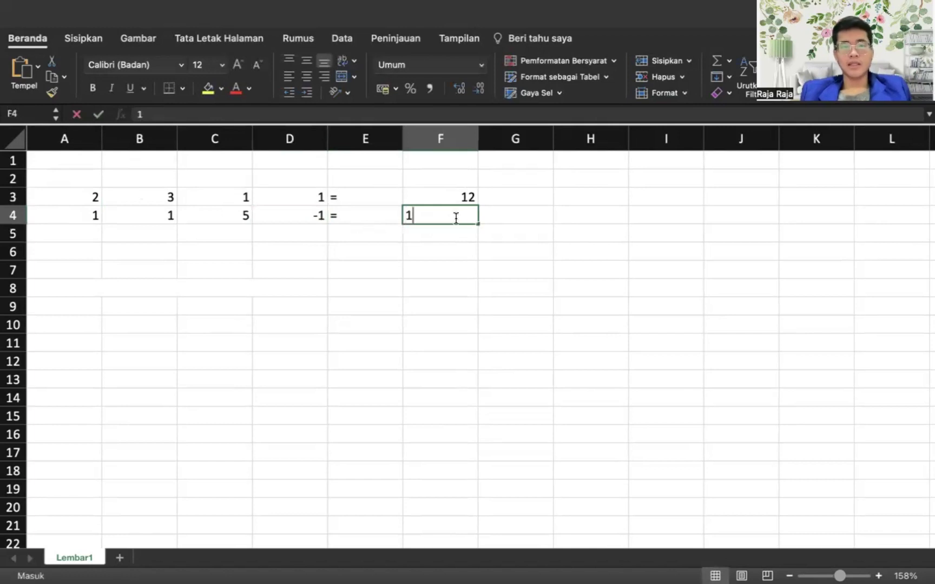
pyautogui.write('5')
# - Enter the third equation's coefficients 3, 2, 2 and 4 in cells A5 to D5
pyautogui.click(80, 236)
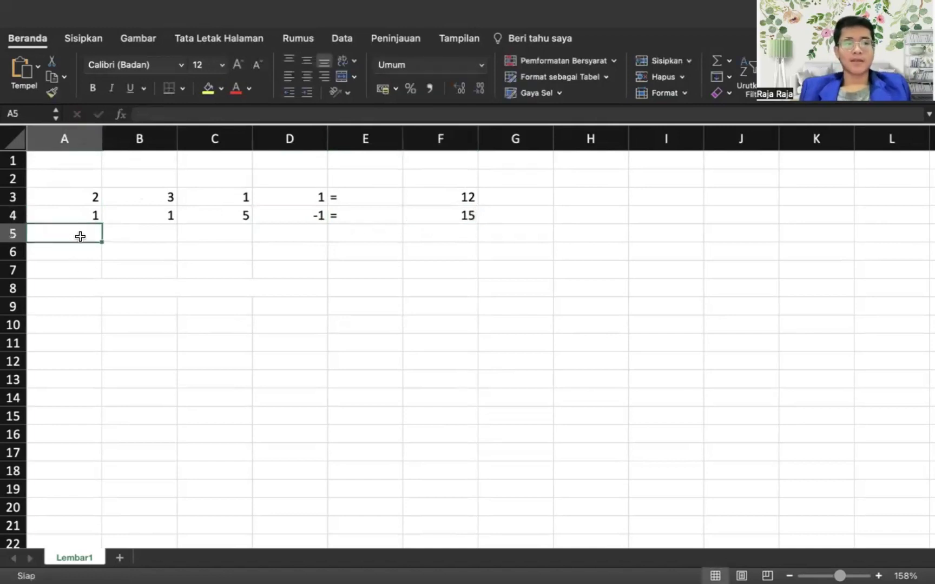
pyautogui.write('3')
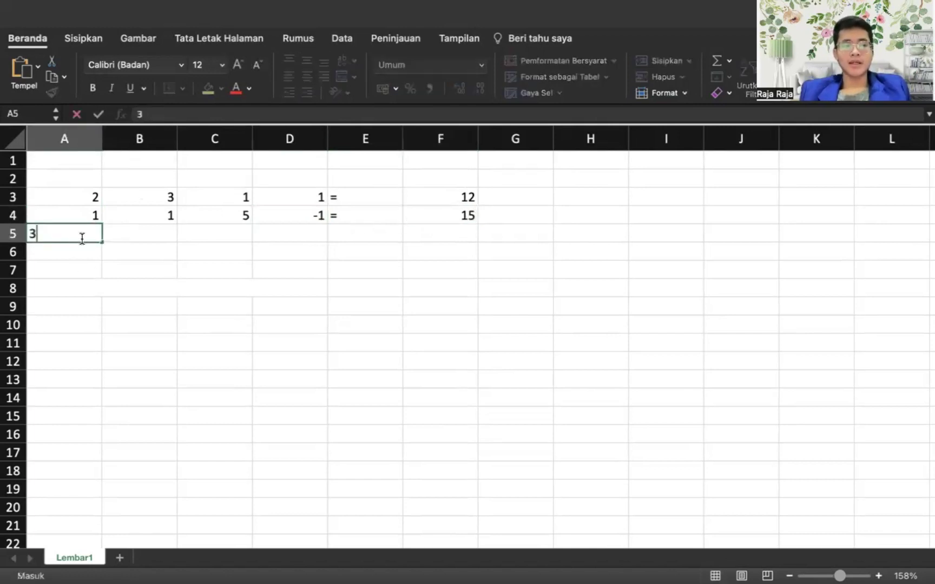
pyautogui.press('Tab')
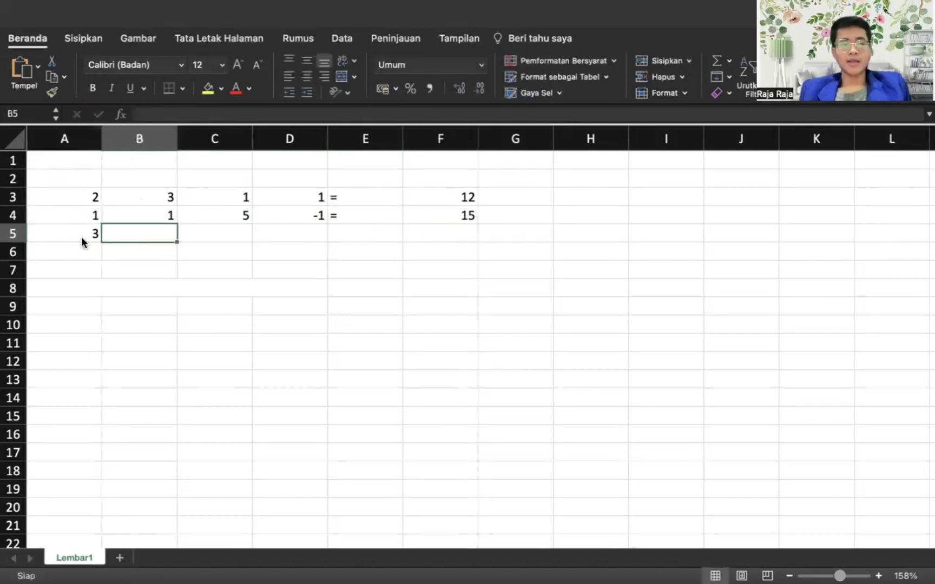
pyautogui.write('2')
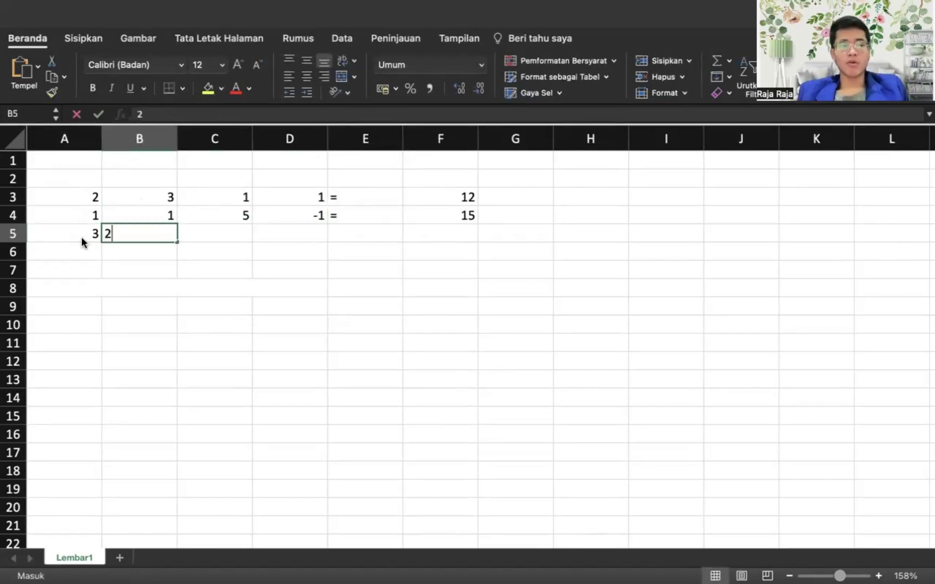
pyautogui.press('Tab')
pyautogui.write('2')
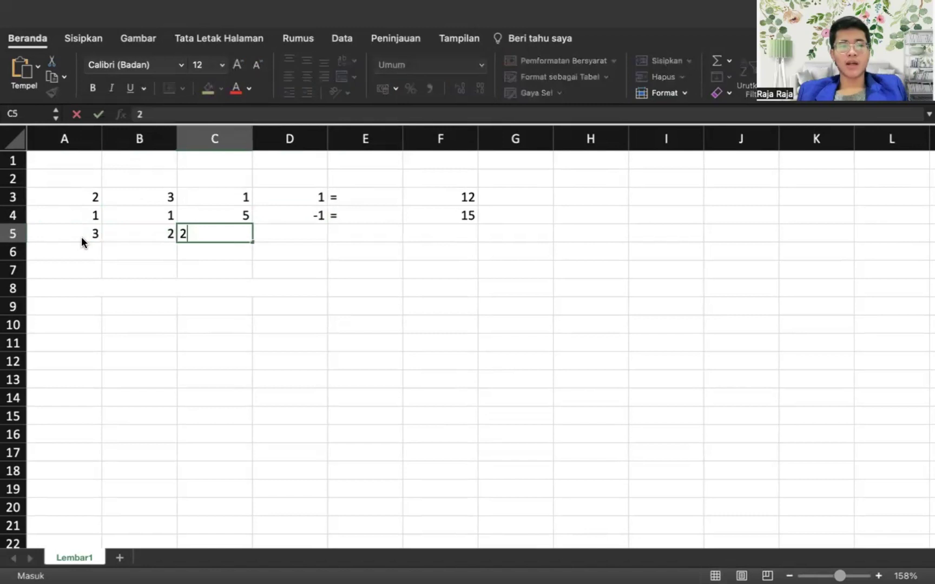
pyautogui.press('Tab')
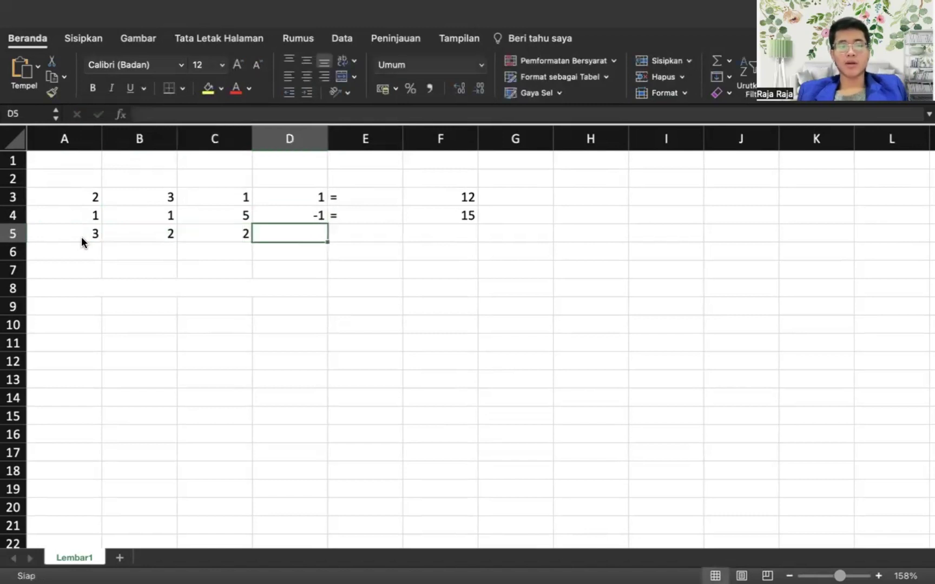
pyautogui.write('4')
pyautogui.press('Tab')
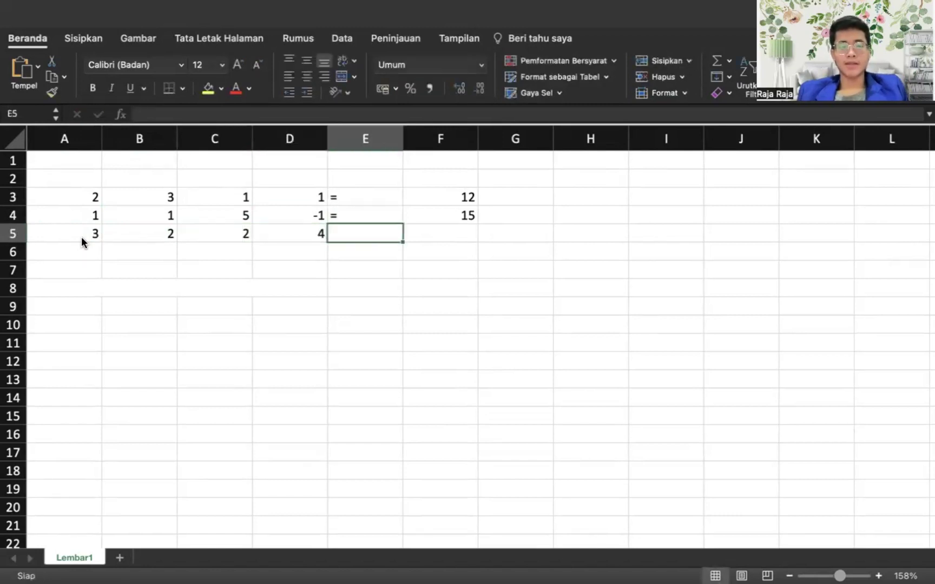
# - Enter a plain equals sign in E5, without any cell reference
pyautogui.write('=')
pyautogui.press('Right')
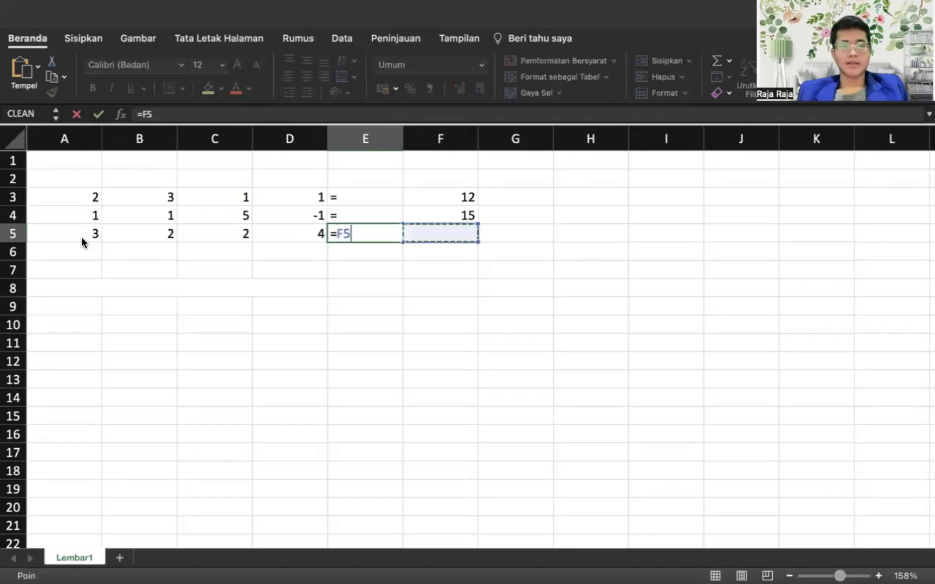
pyautogui.press('Left')
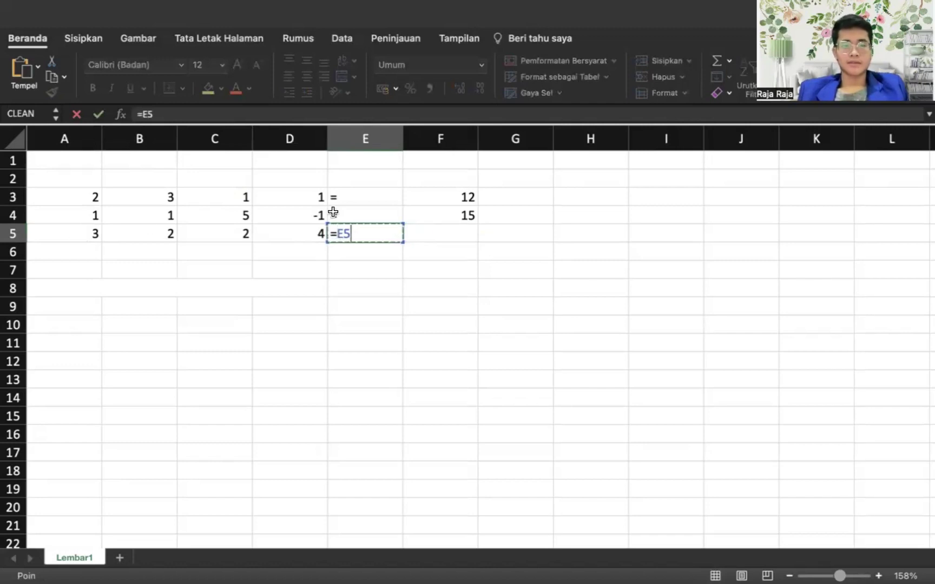
pyautogui.click(370, 232)
pyautogui.press('Escape')
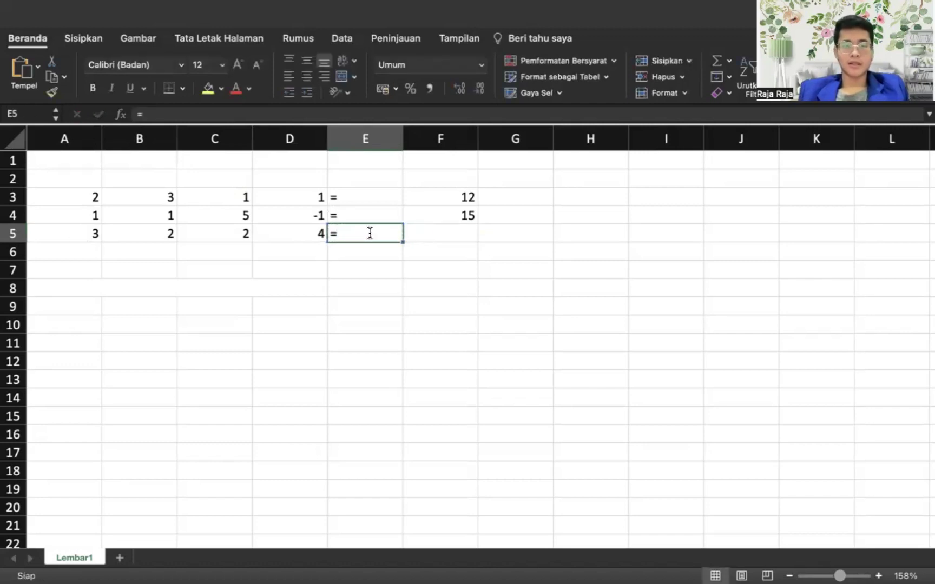
# - Enter 9 in F5 as the right-hand side of the third equation
pyautogui.press('Right')
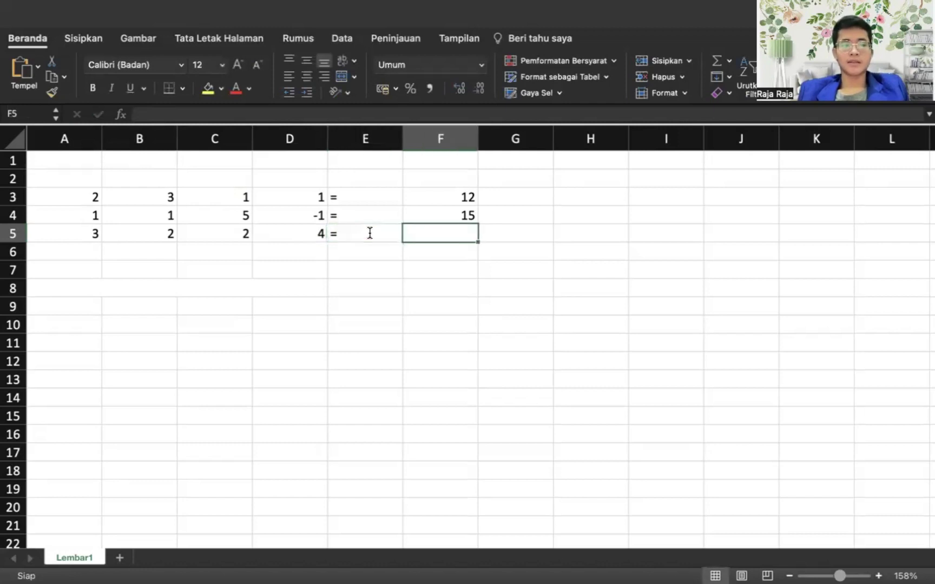
pyautogui.write('9')
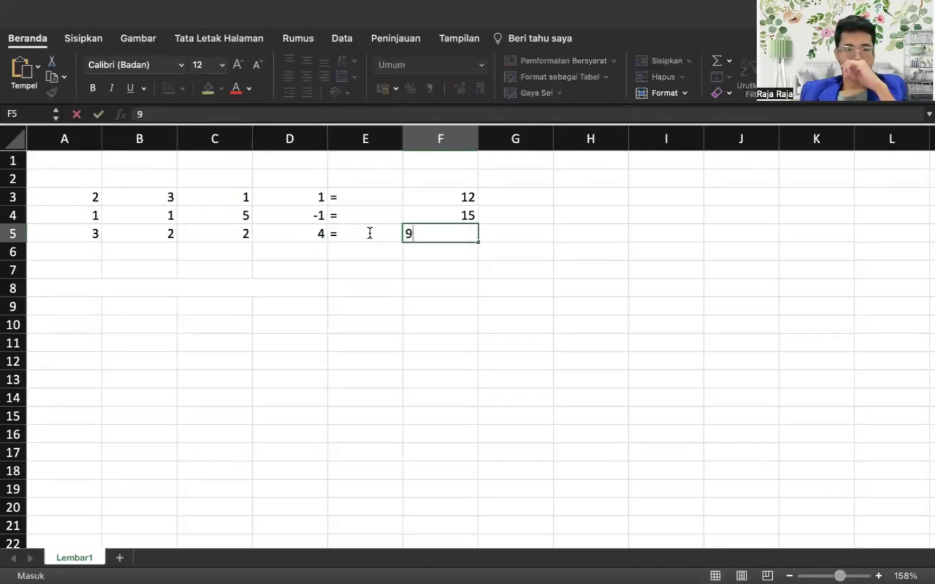
pyautogui.click(80, 255)
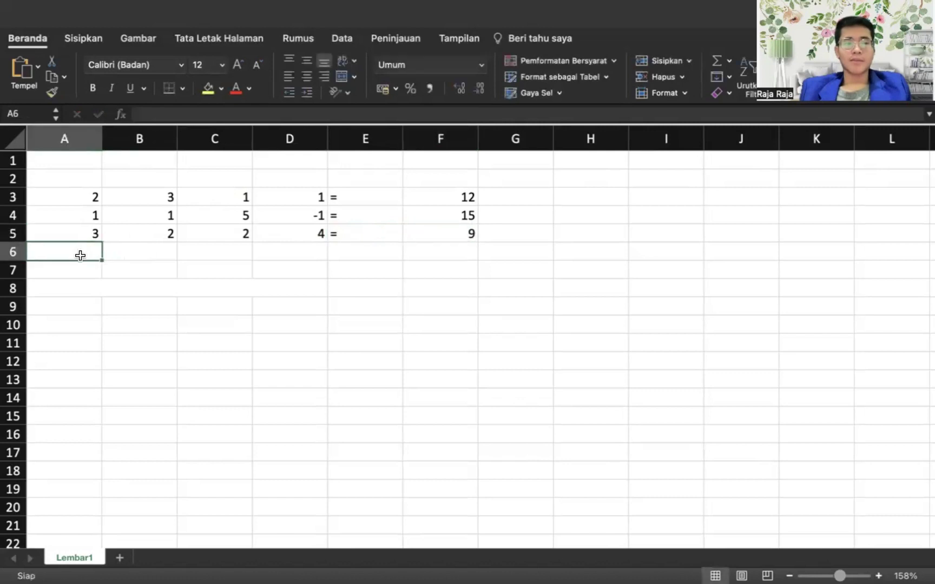
pyautogui.write('42')
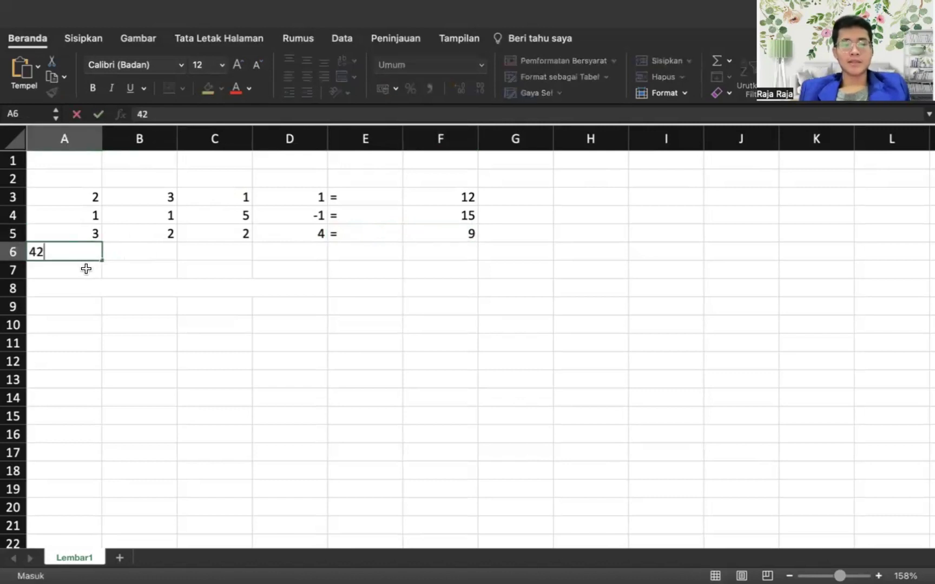
pyautogui.press('BackSpace')
pyautogui.write('w')
pyautogui.press('Tab')
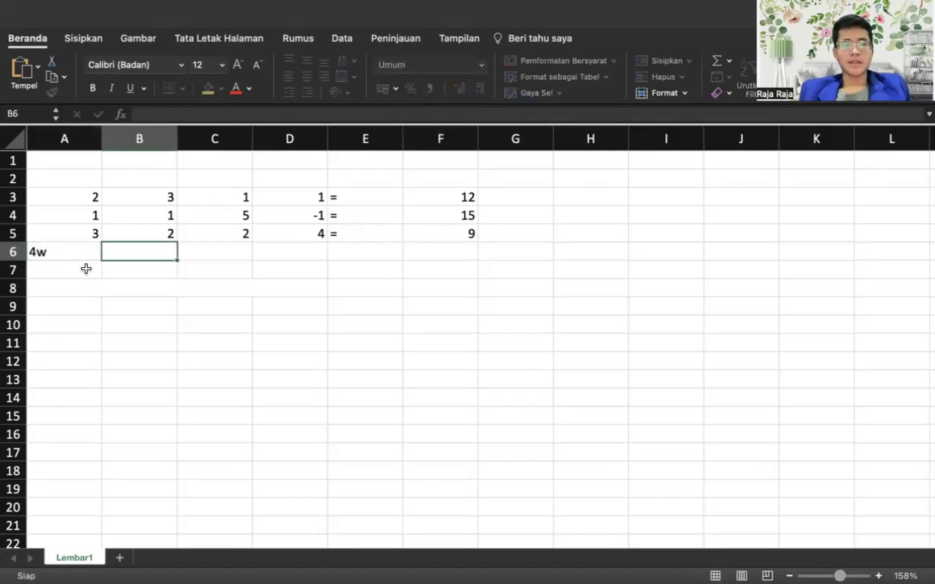
pyautogui.hotkey('shift', 'Tab')
pyautogui.press('Delete')
pyautogui.write('3')
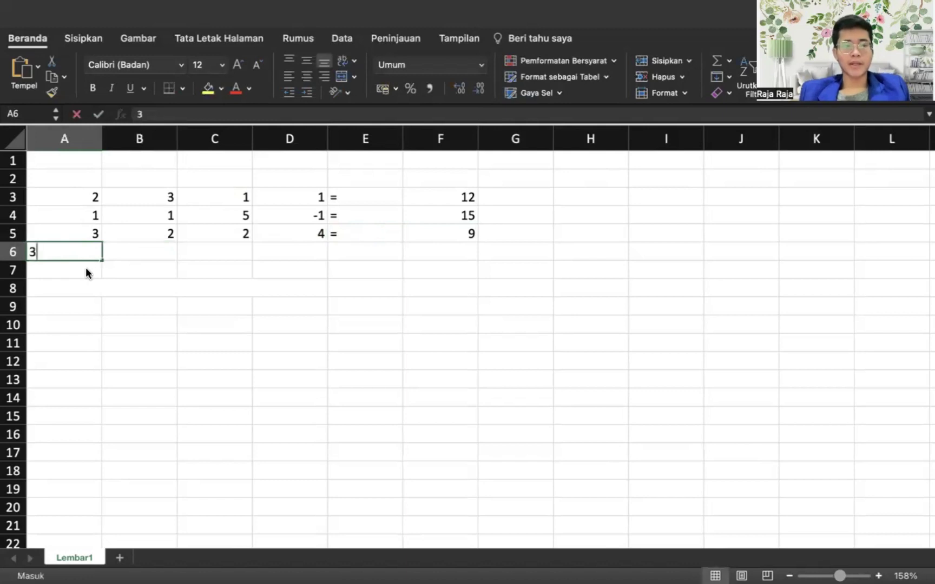
pyautogui.press('BackSpace')
# - Enter the fourth equation's coefficients 4, -1, 3 and 2 in cells A6 to D6
pyautogui.write('4')
pyautogui.press('Tab')
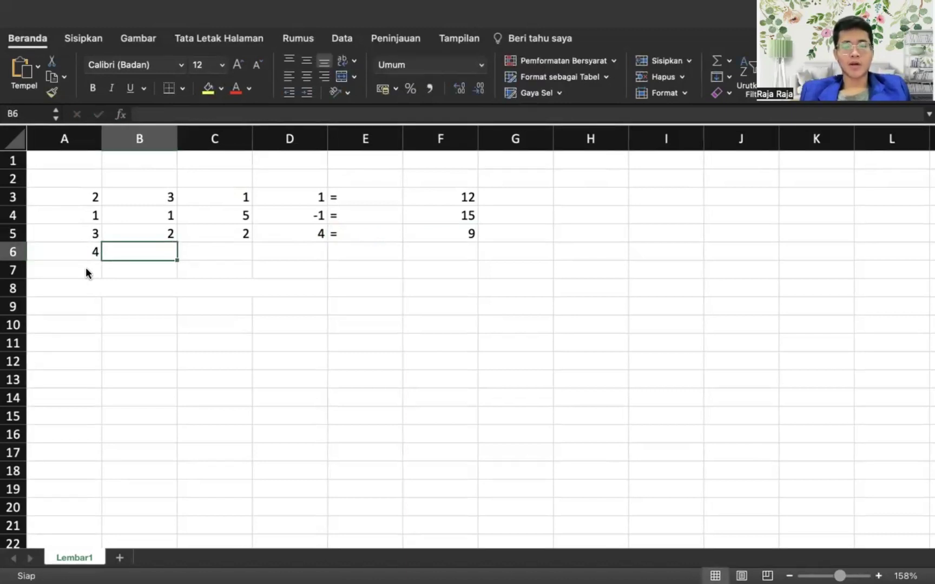
pyautogui.write('-1')
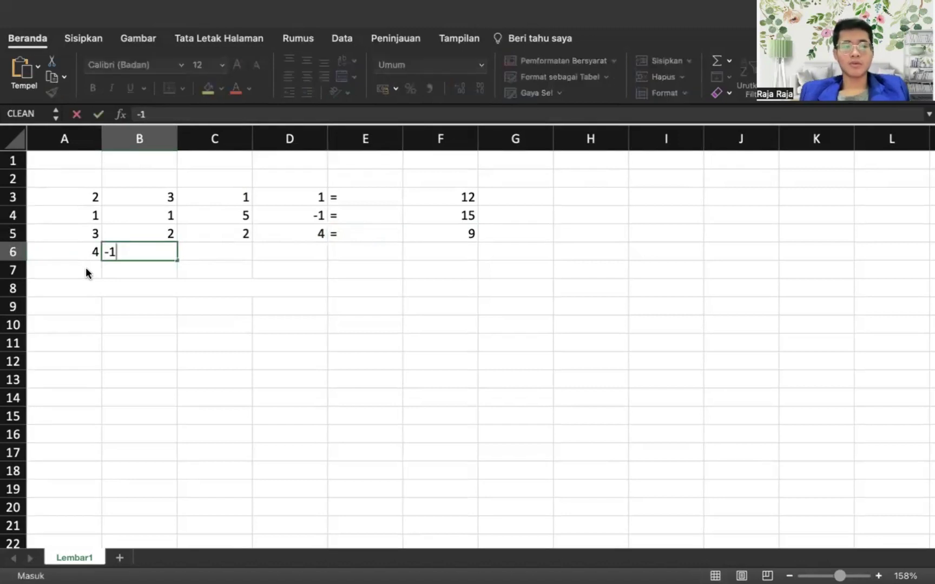
pyautogui.press('Tab')
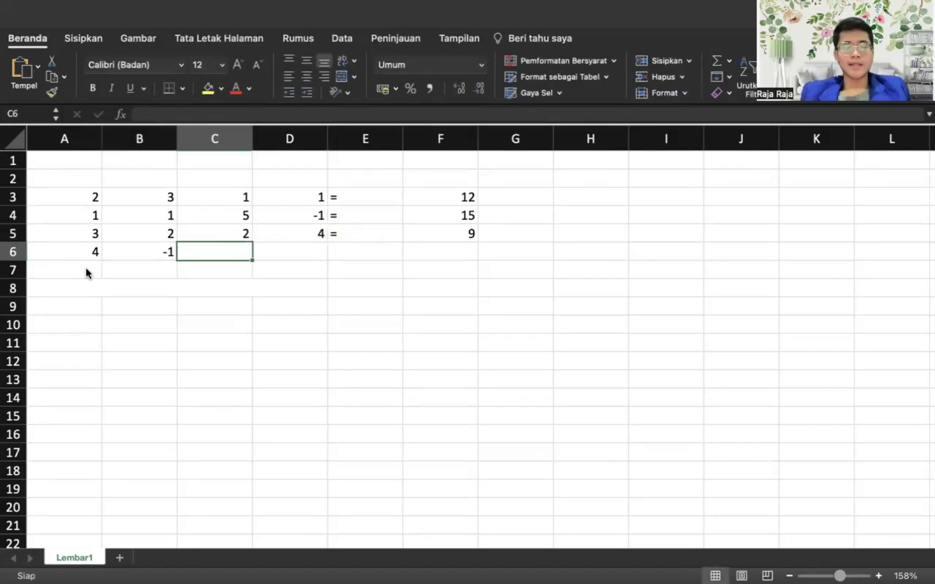
pyautogui.write('3')
pyautogui.press('Tab')
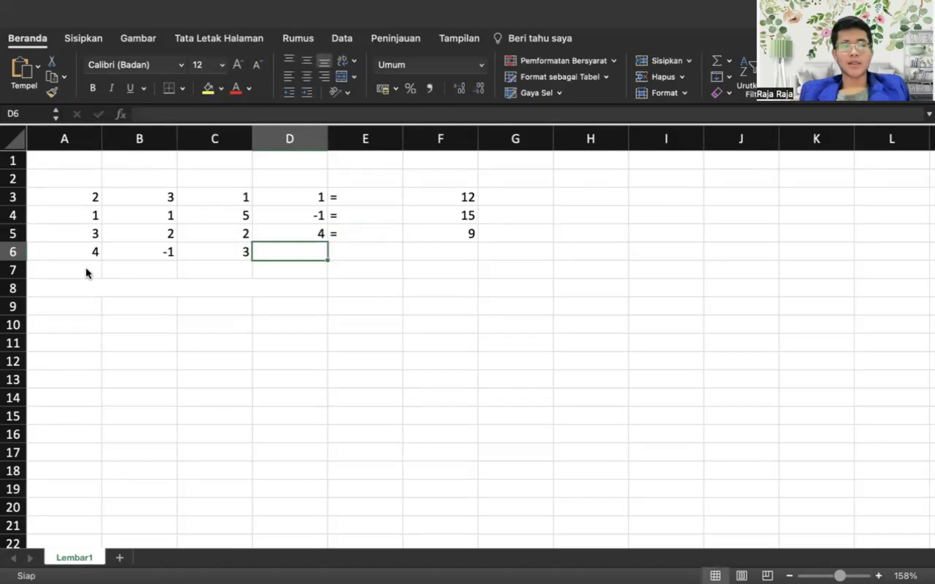
pyautogui.write('2')
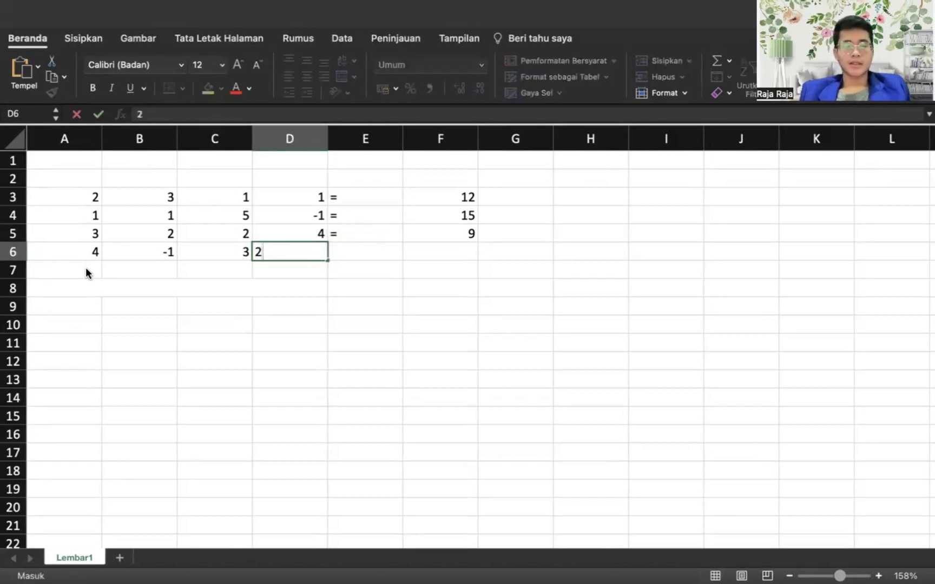
pyautogui.press('Tab')
# - Complete the fourth equation with an equals sign in E6 and the right-hand side 5 in F6
pyautogui.write('=')
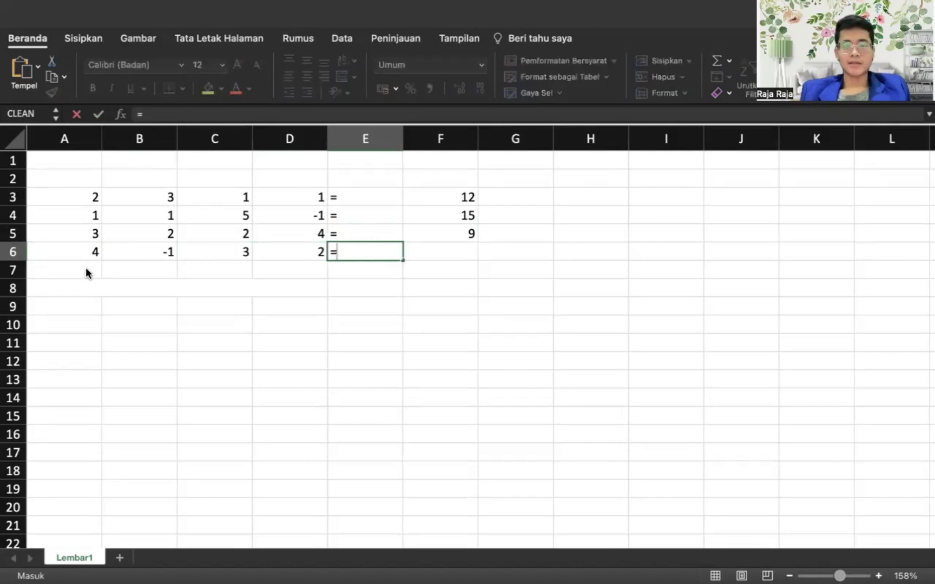
pyautogui.press('Tab')
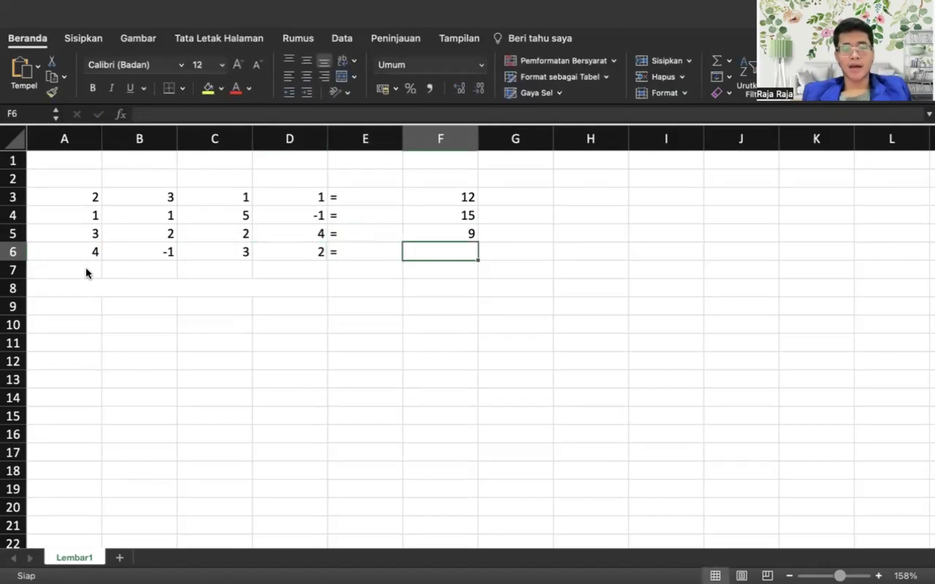
pyautogui.write('5')
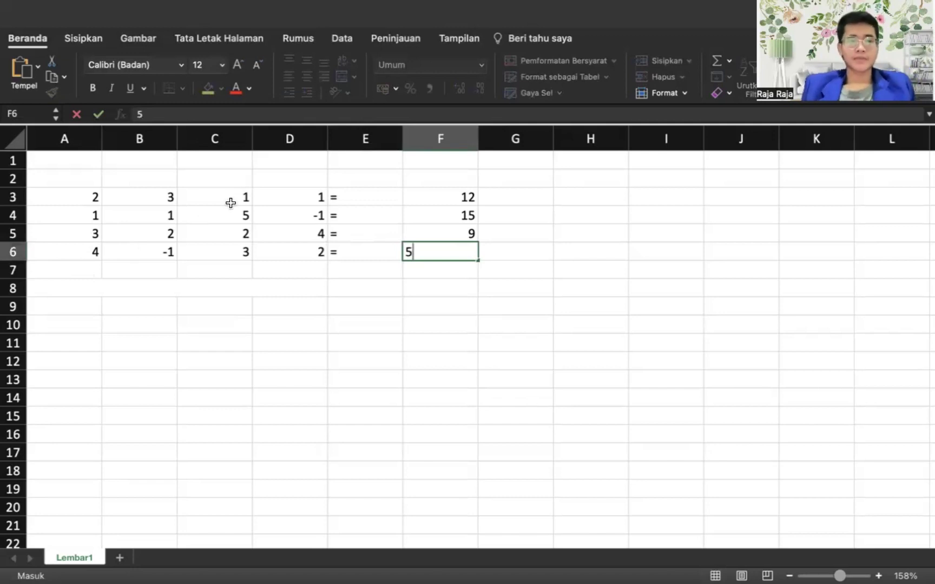
# - Enter the heading Ax in D2 above the last coefficient column
pyautogui.click(296, 180)
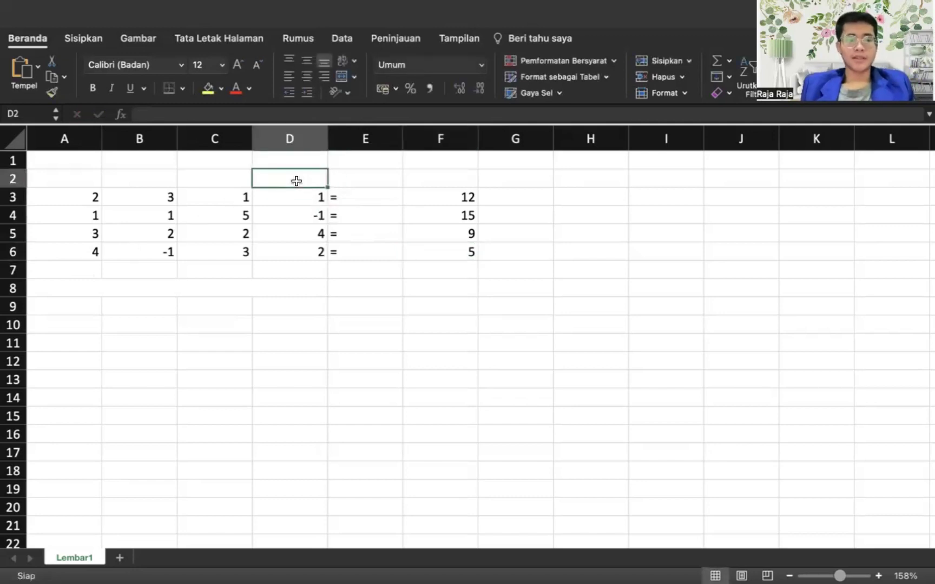
pyautogui.click(375, 178)
pyautogui.click(283, 173)
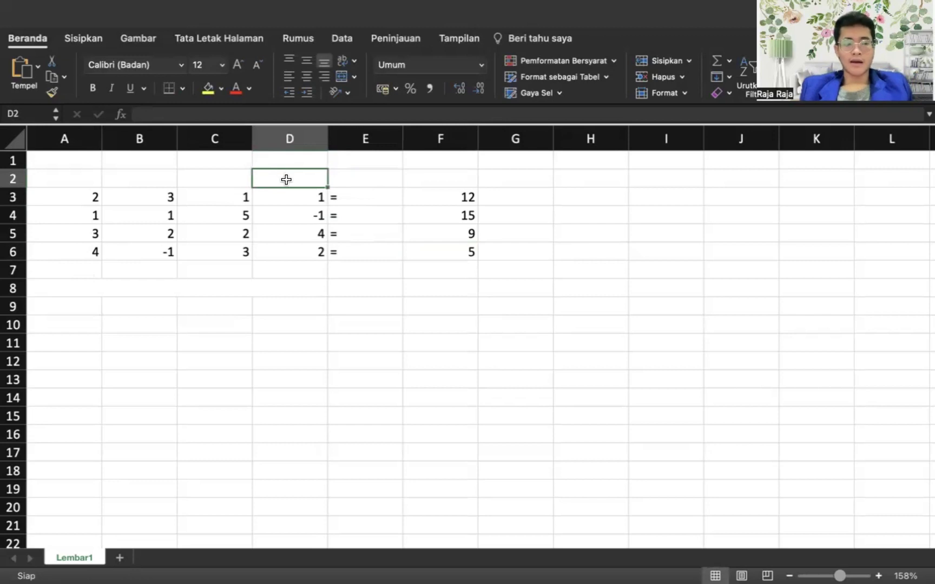
pyautogui.write('Ax')
pyautogui.press('Tab')
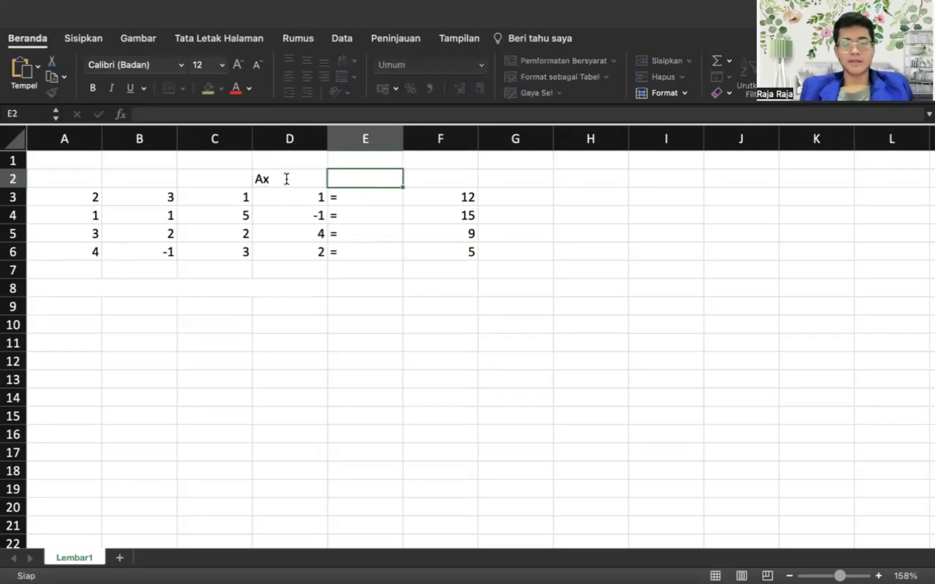
# - Enter a plain equals sign in E2, without a cell reference, and the heading b in F2
pyautogui.write('=')
pyautogui.press('Right')
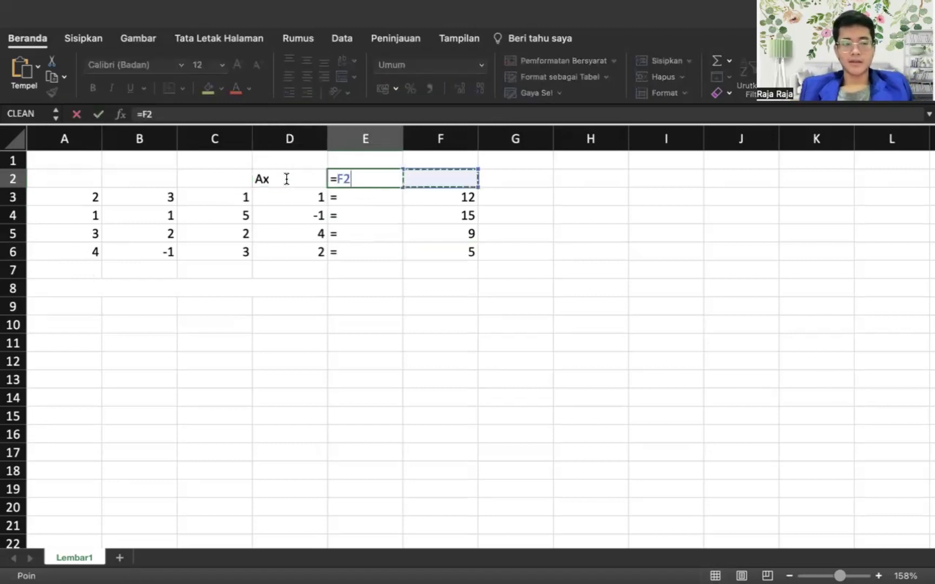
pyautogui.write('b')
pyautogui.press('BackSpace')
pyautogui.press('BackSpace')
pyautogui.press('BackSpace')
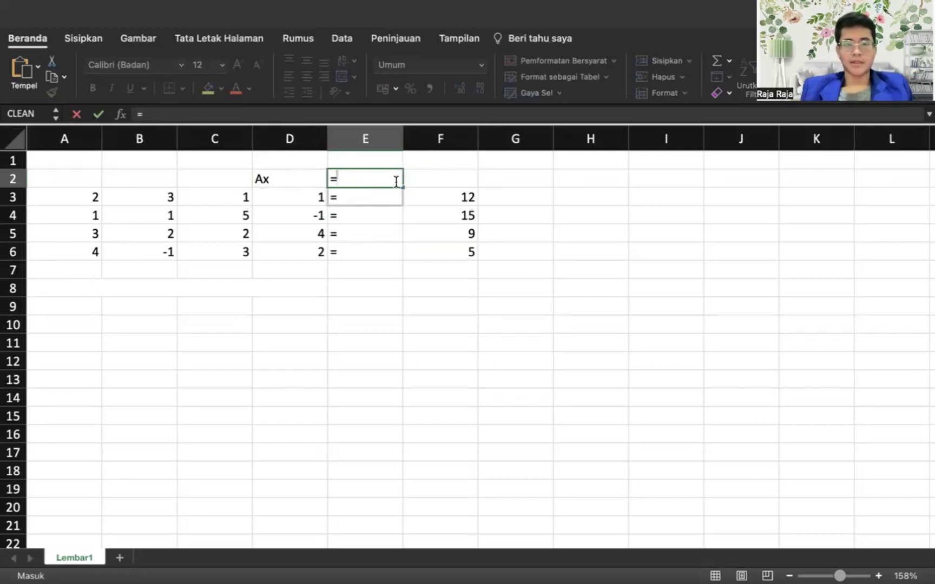
pyautogui.press('Escape')
pyautogui.click(445, 179)
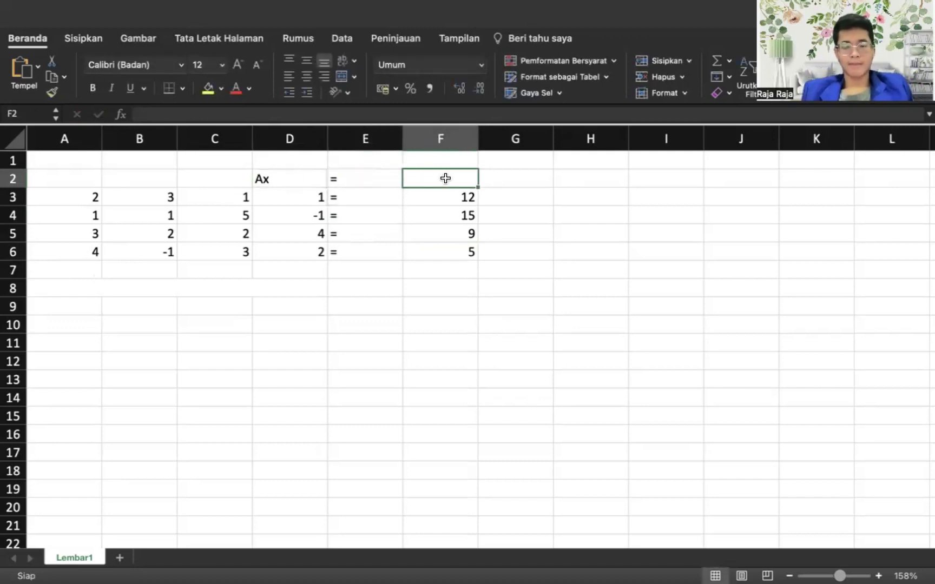
pyautogui.write('b')
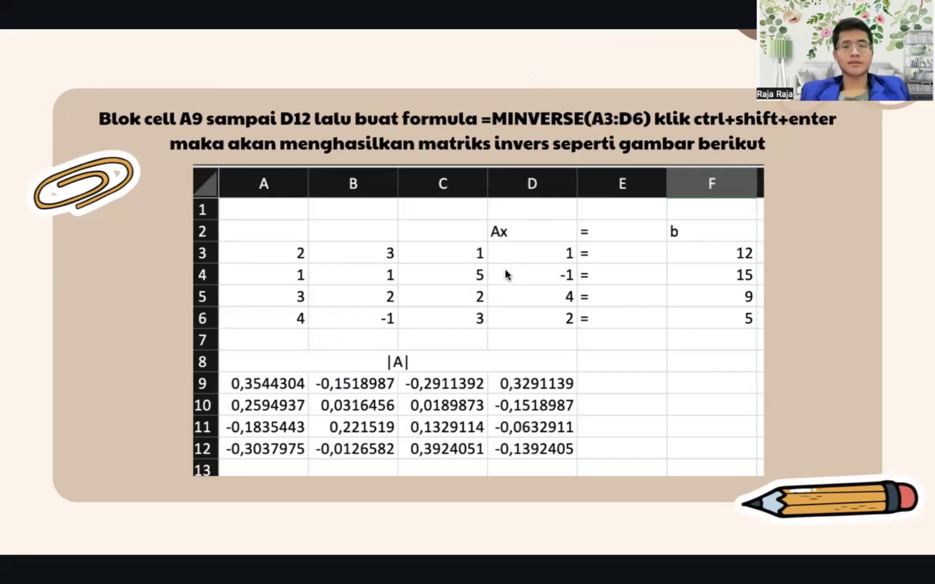
# - Switch back from the slides to the Excel worksheet and enter the heading |A| in the merged cell A8
pyautogui.press('super+Tab')
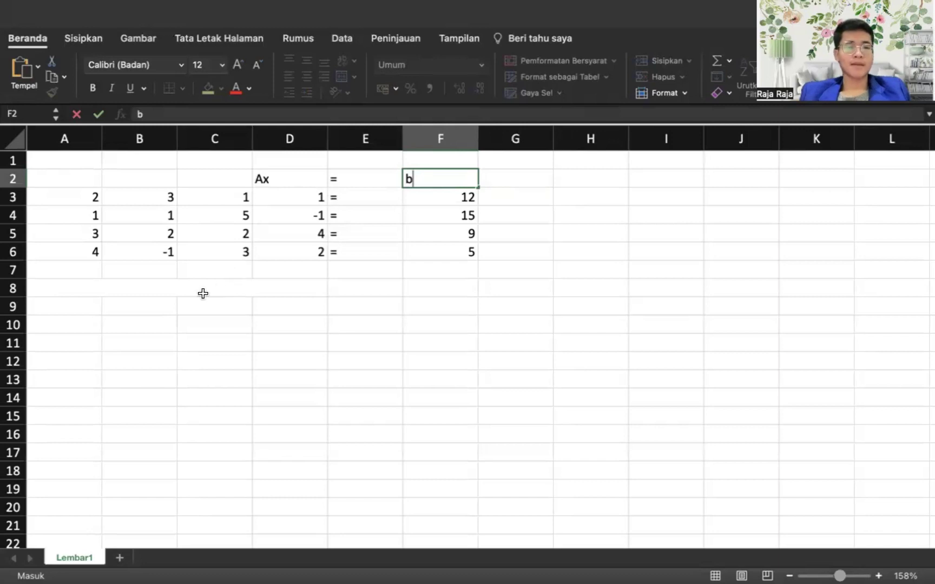
pyautogui.moveTo(65, 288); pyautogui.dragTo(292, 288)
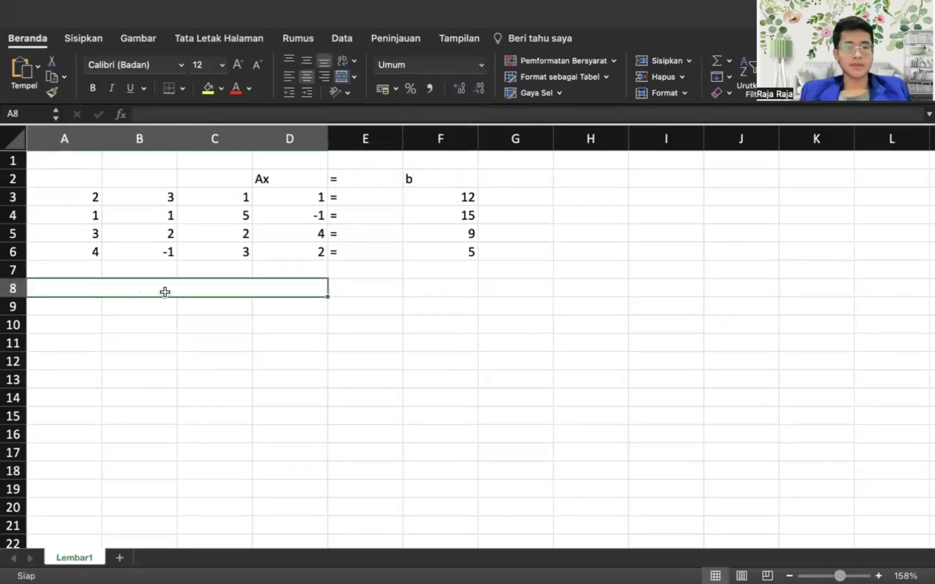
pyautogui.doubleClick(165, 292)
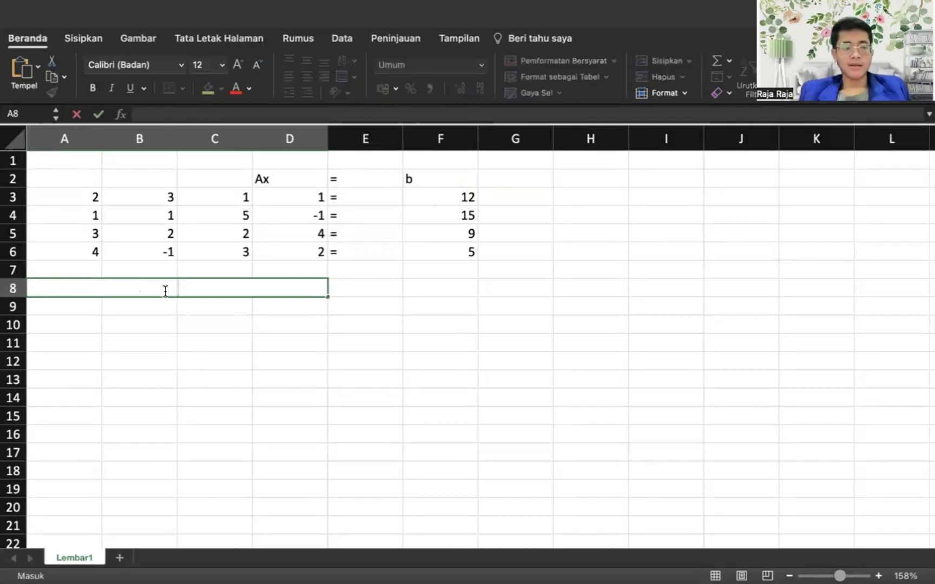
pyautogui.write('A')
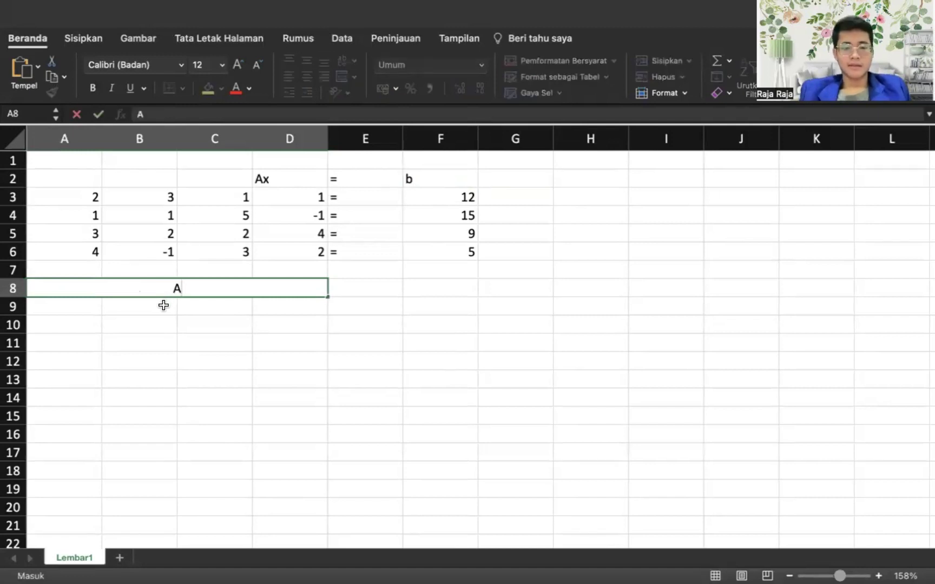
pyautogui.press('BackSpace')
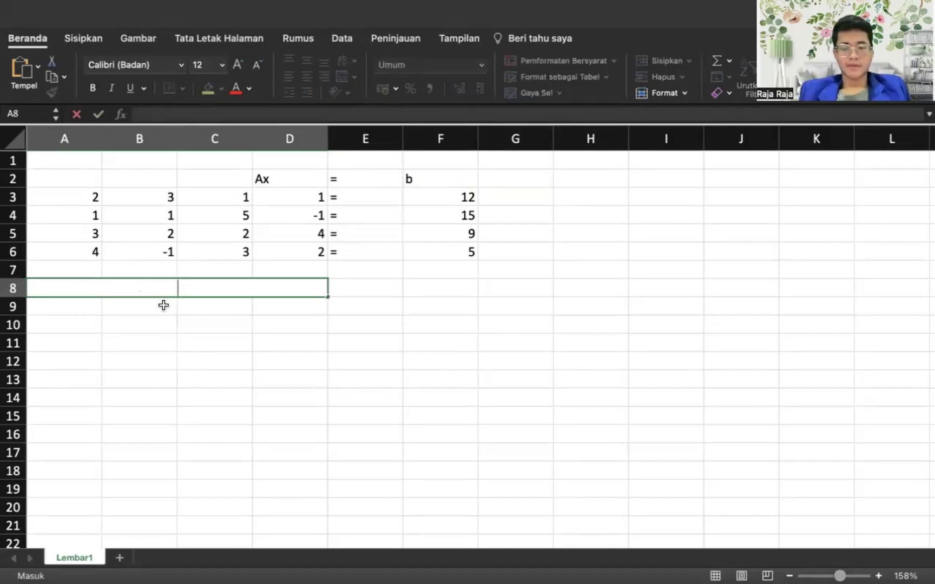
pyautogui.write('|A|')
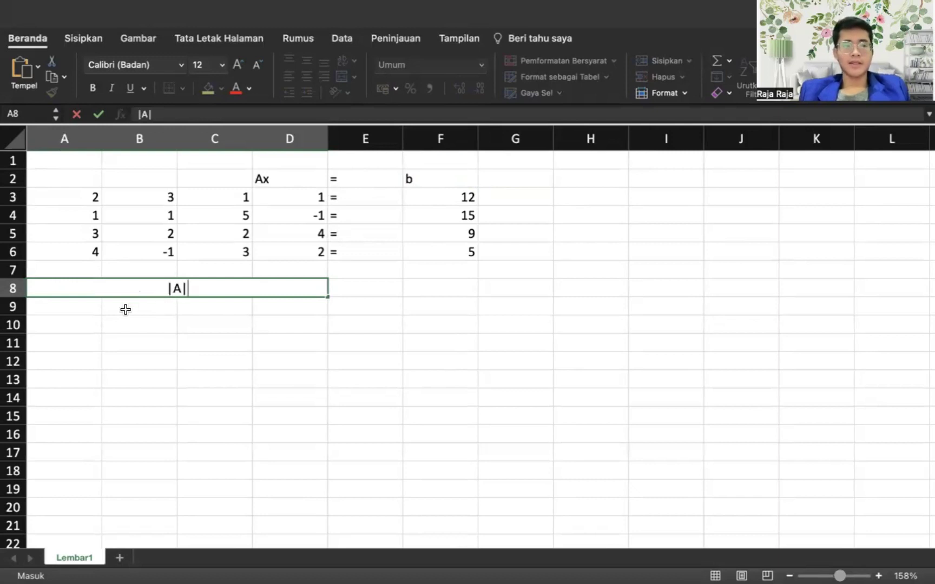
pyautogui.click(87, 312)
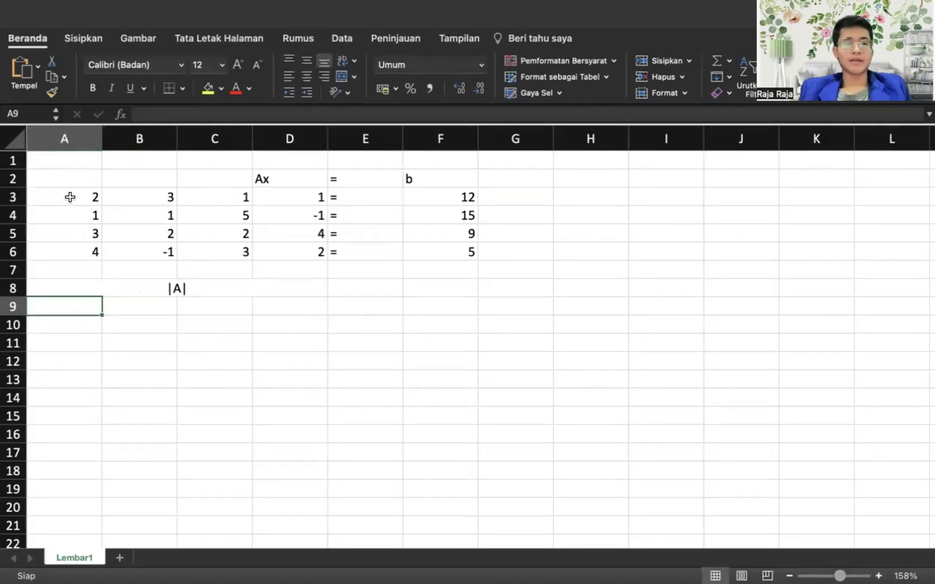
pyautogui.moveTo(70, 197); pyautogui.dragTo(269, 358)
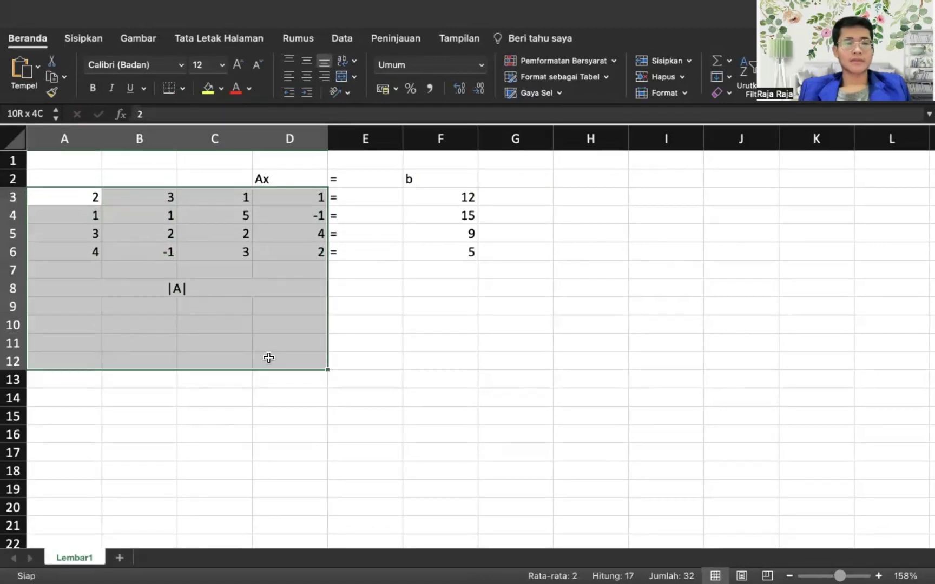
pyautogui.moveTo(269, 358); pyautogui.dragTo(268, 358)
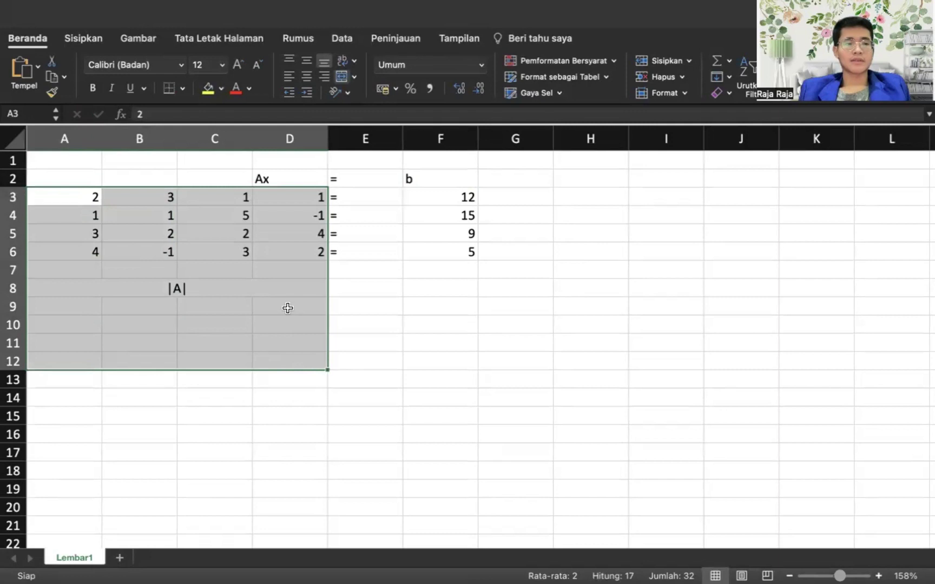
pyautogui.click(168, 114)
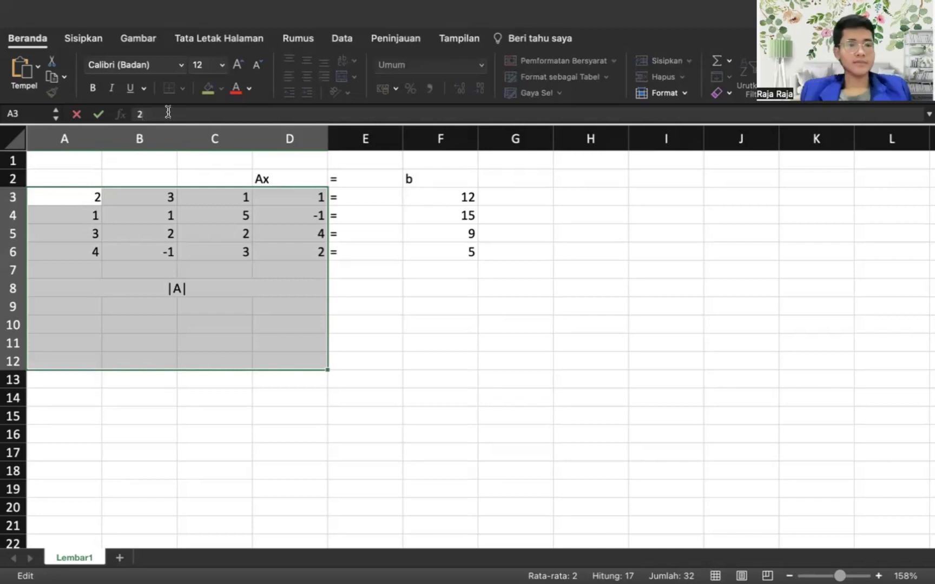
pyautogui.click(419, 304)
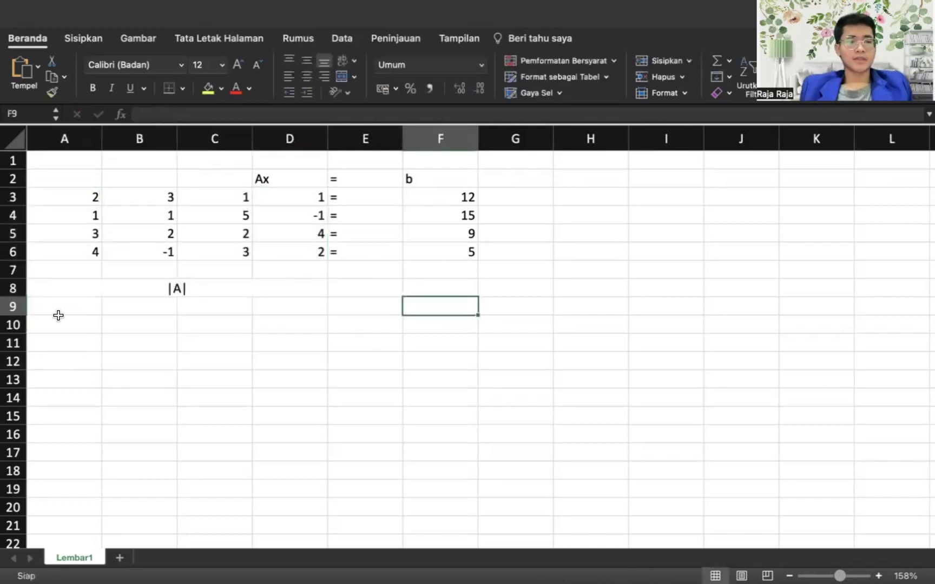
# - Calculate the inverse of the coefficient matrix in A9:D12 with the array formula =MINVERSE(A3:D6)
pyautogui.moveTo(55, 307); pyautogui.dragTo(294, 356)
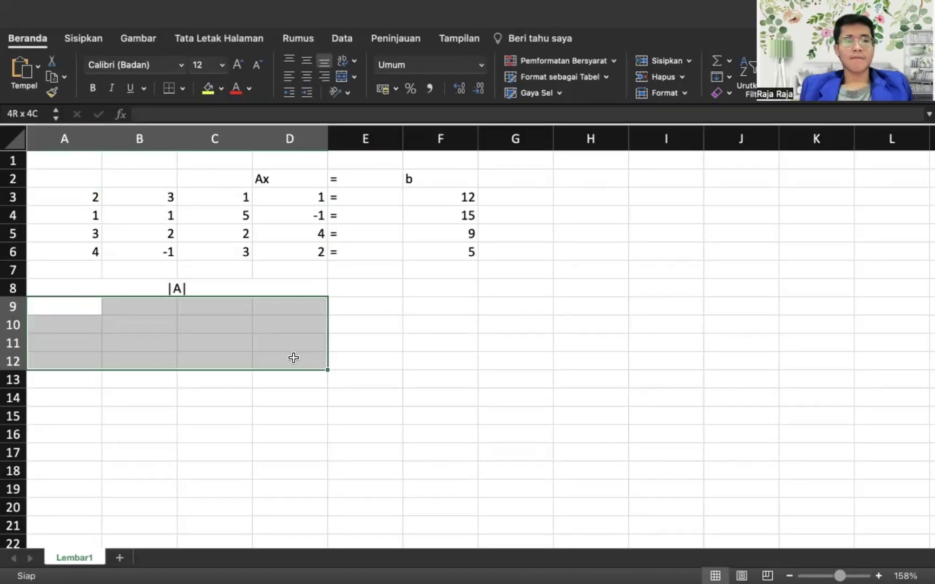
pyautogui.click(217, 114)
pyautogui.write('=')
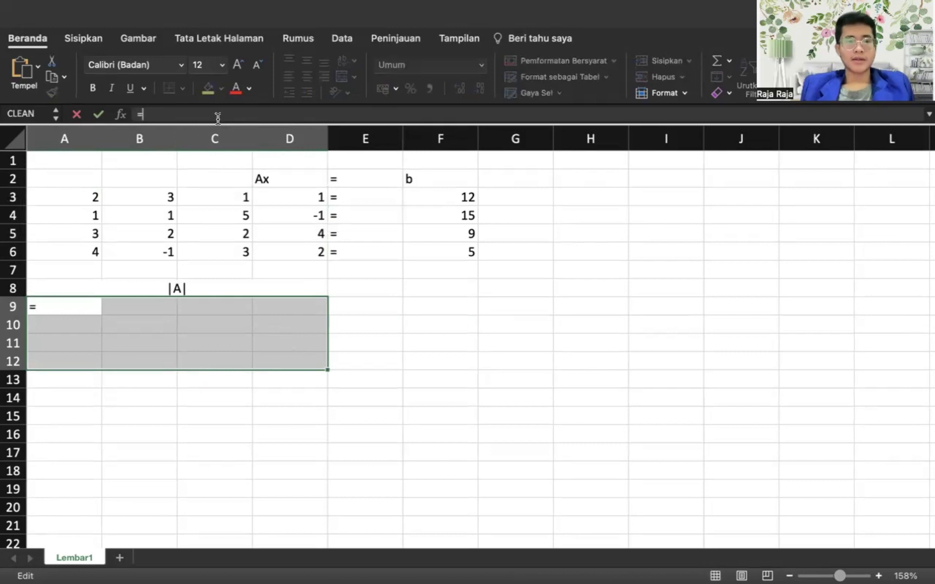
pyautogui.write('Minverse')
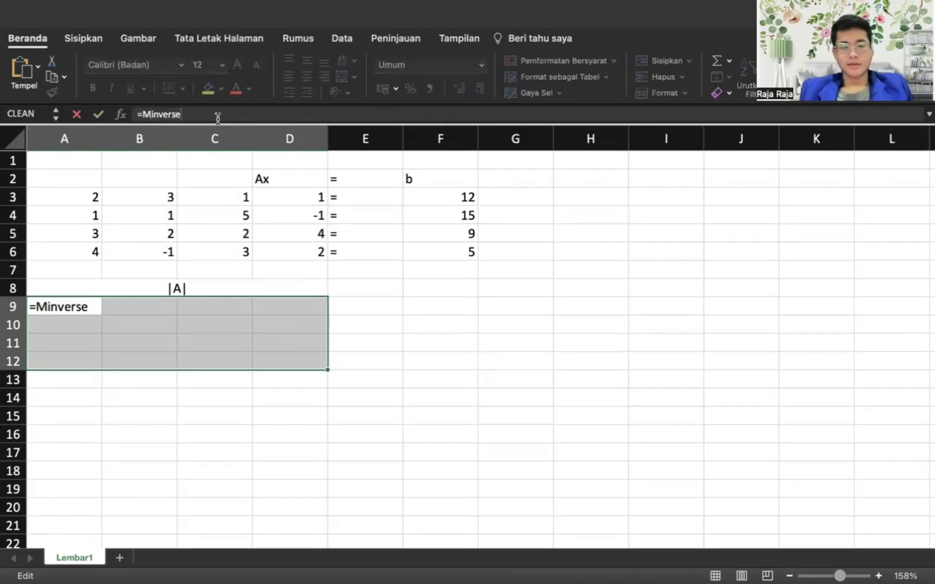
pyautogui.write('(')
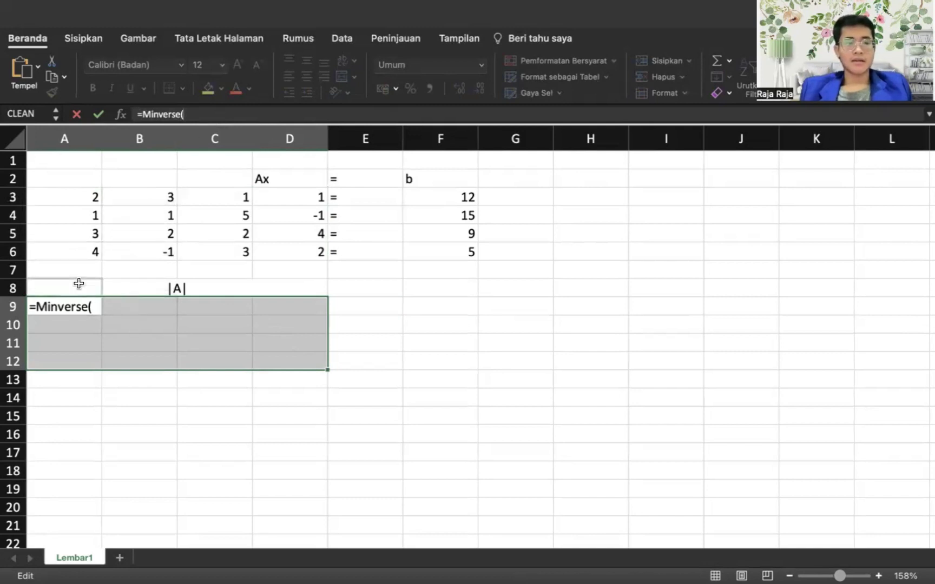
pyautogui.click(69, 202)
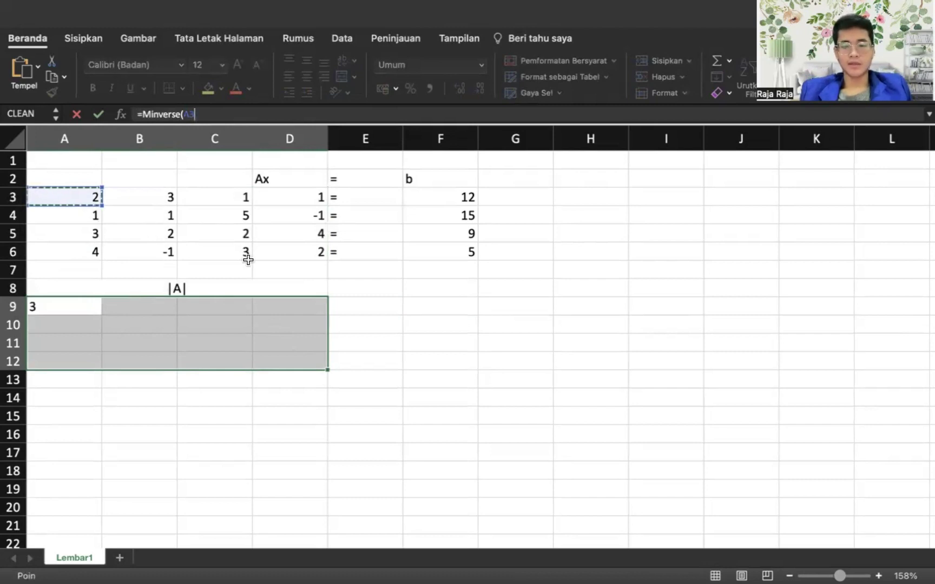
pyautogui.write(':D')
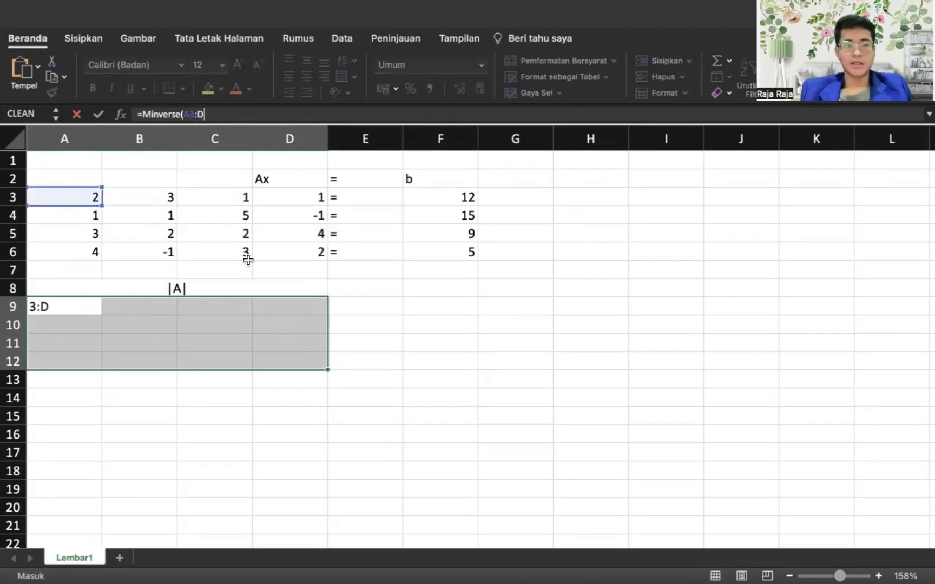
pyautogui.click(307, 254)
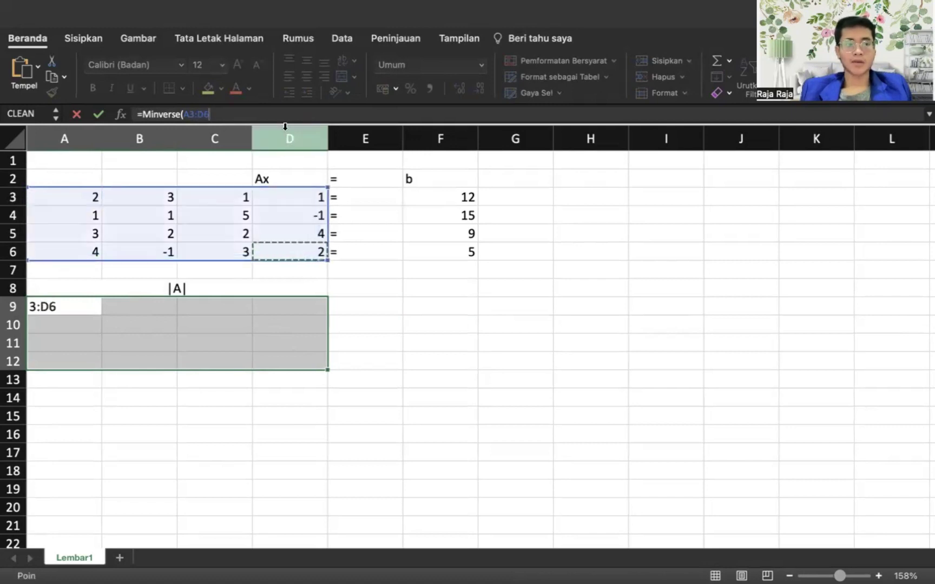
pyautogui.write(')')
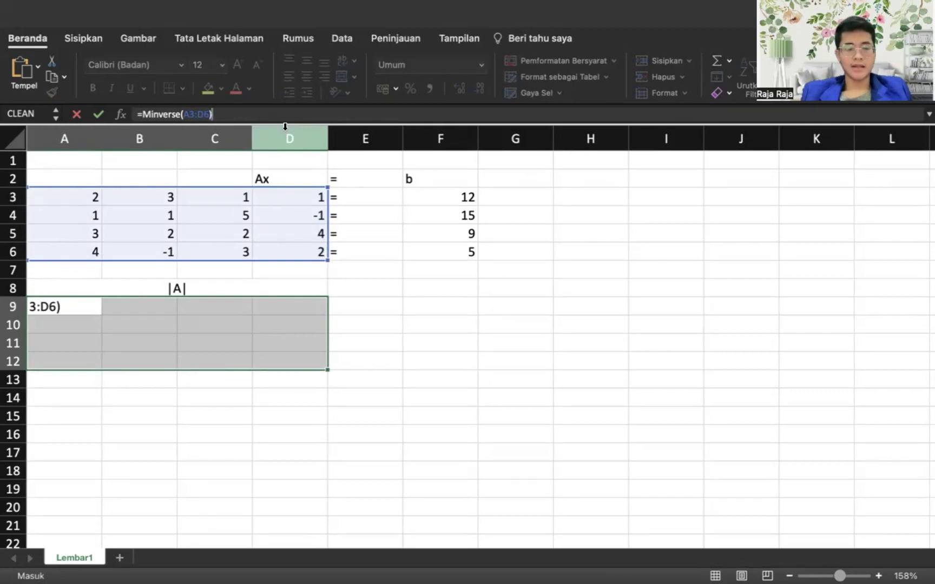
pyautogui.hotkey('ctrl', 'shift', 'Return')
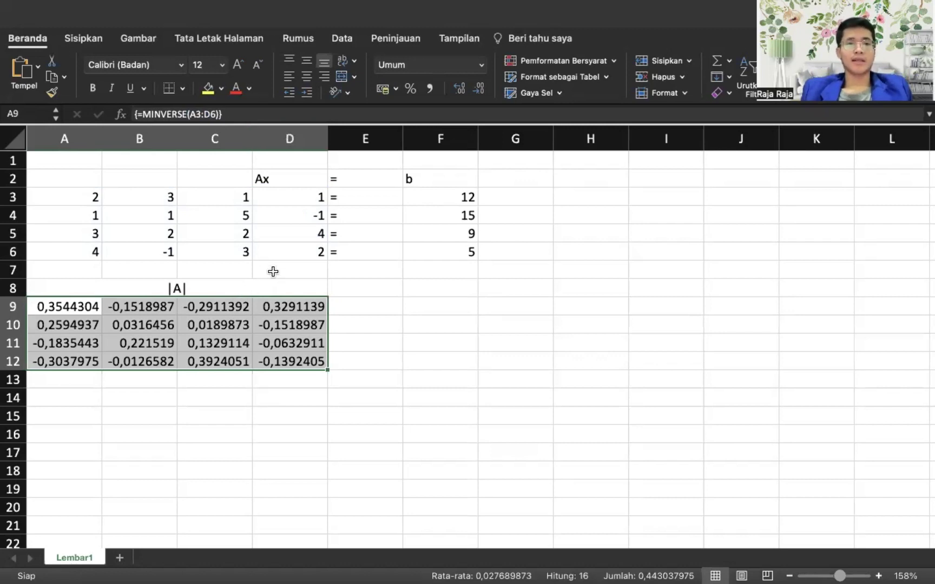
pyautogui.click(162, 114)
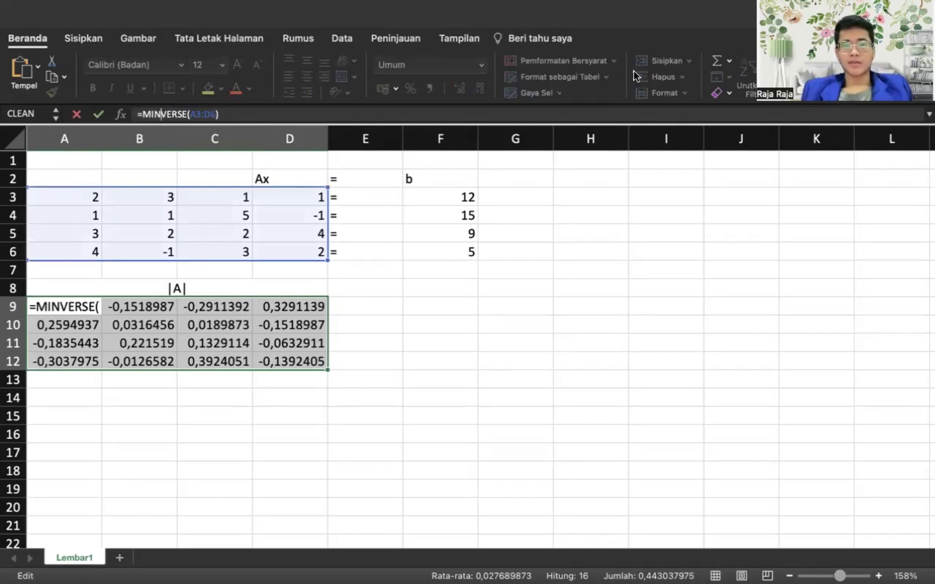
pyautogui.moveTo(503, 6)
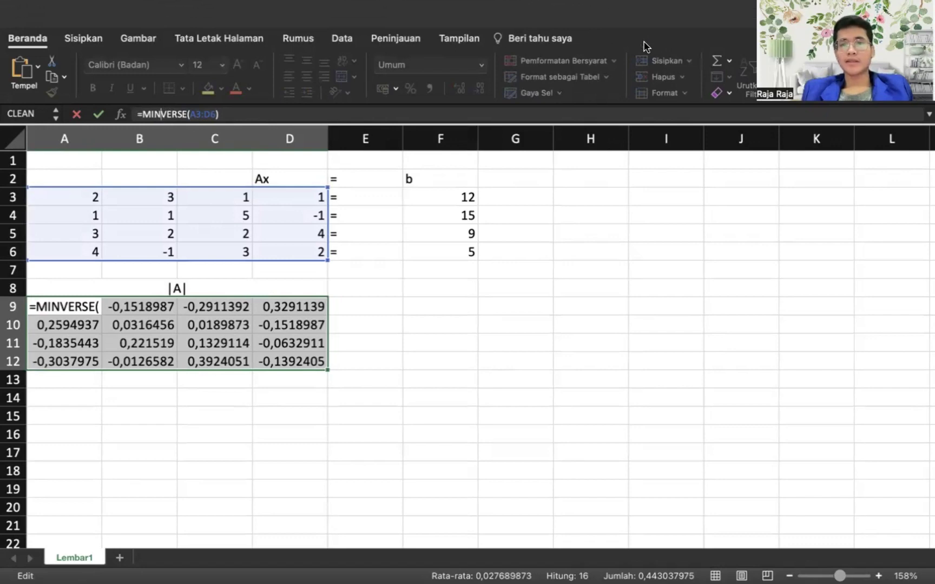
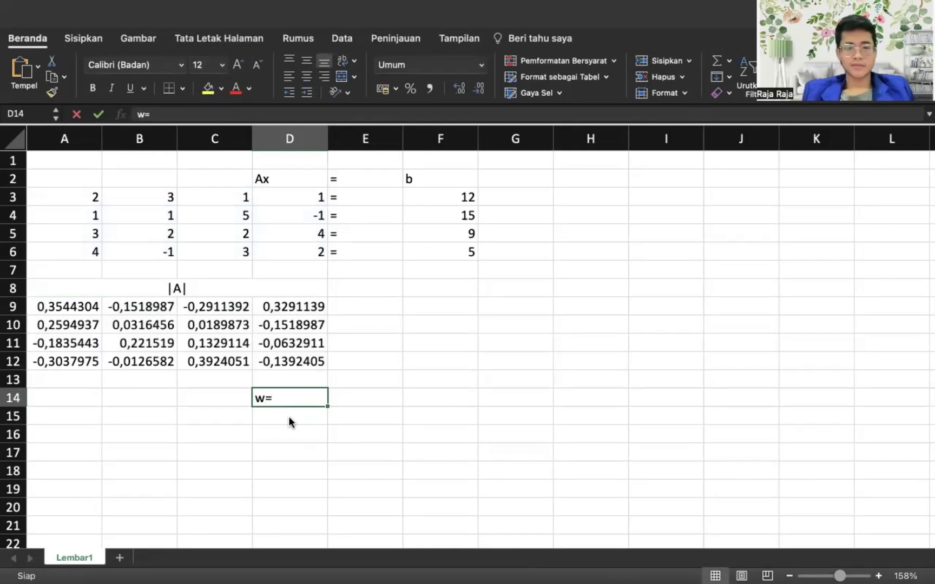
# - Enter the labels x=, y= and z= in D15, D16 and D17 below the w= label
pyautogui.click(288, 420)
pyautogui.write('x')
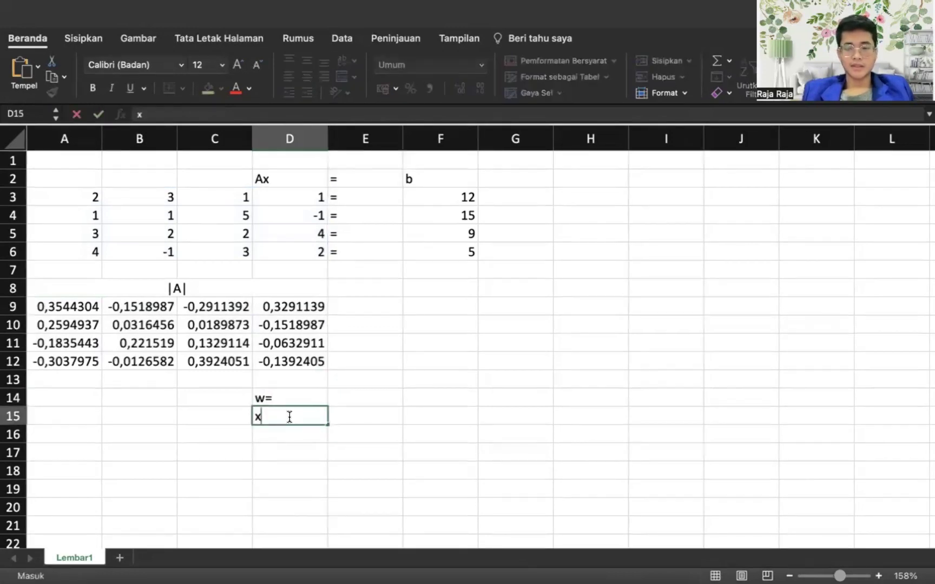
pyautogui.write('=')
pyautogui.press('Return')
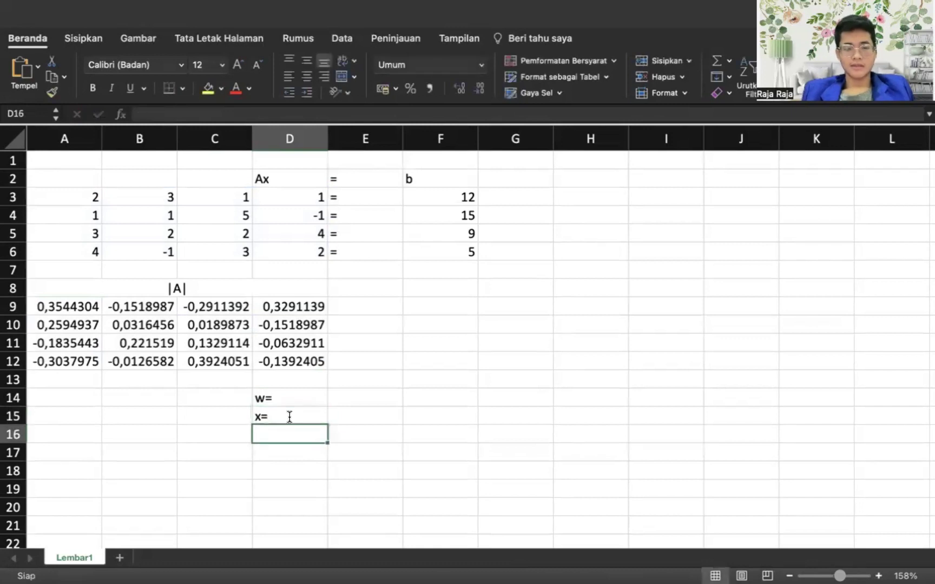
pyautogui.write('y')
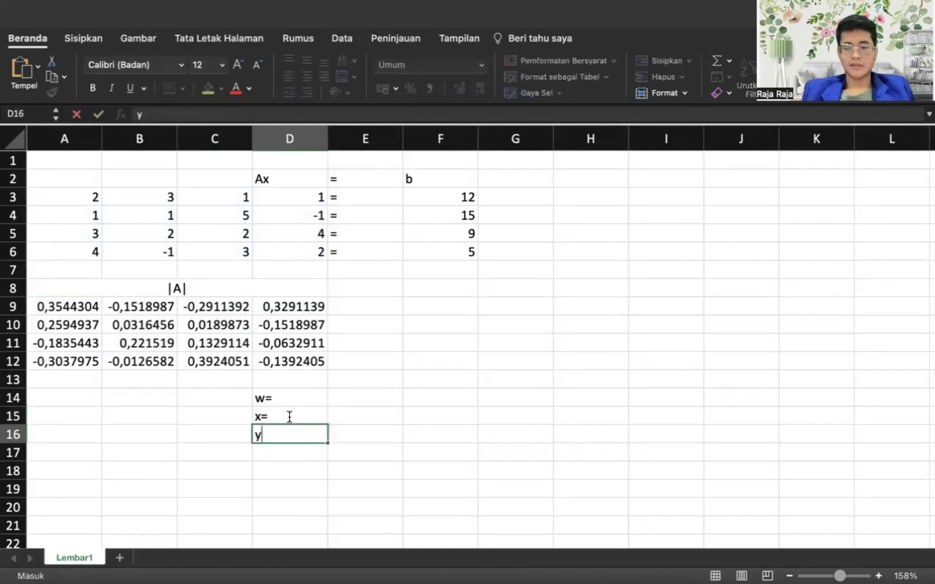
pyautogui.write('=')
pyautogui.press('Return')
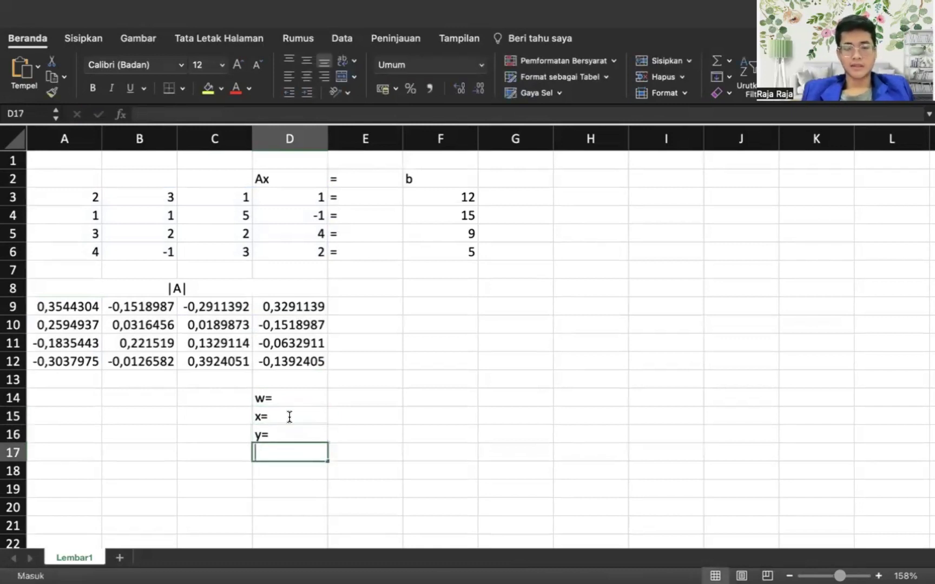
pyautogui.write('z=')
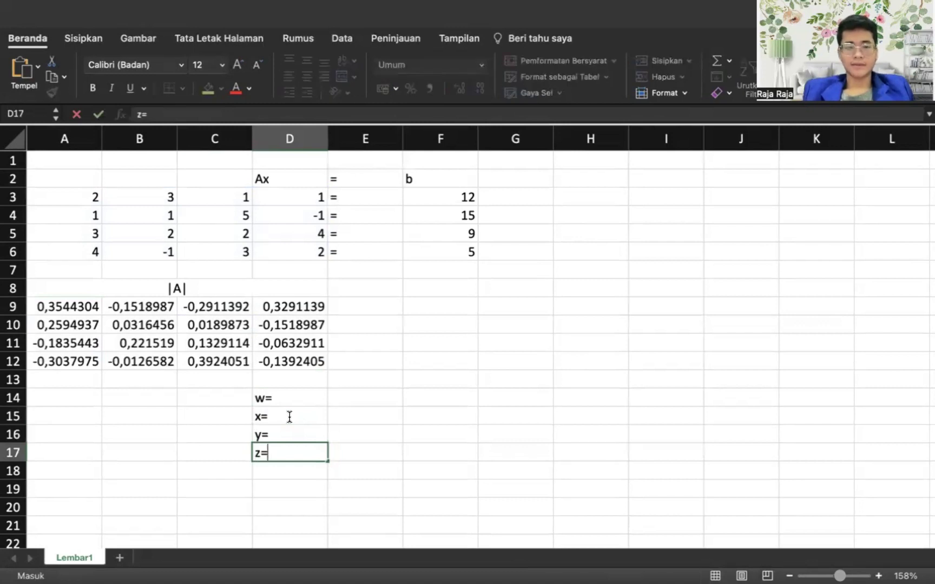
pyautogui.hotkey('ctrl', 'Return')
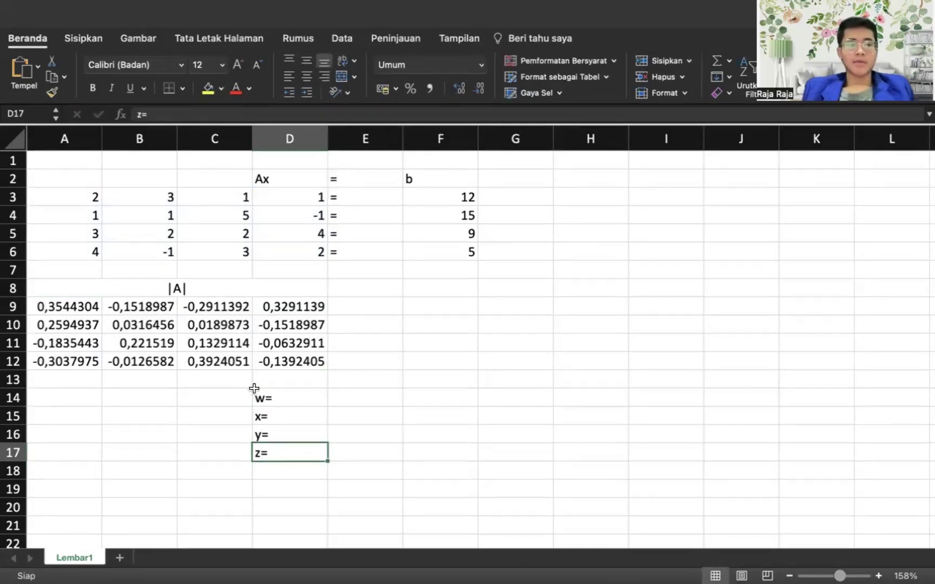
# - Calculate the four unknowns in E14:E17 by multiplying the inverse matrix by the b column with =MMULT(A9:D12;F3:F6)
pyautogui.moveTo(349, 398); pyautogui.dragTo(363, 450)
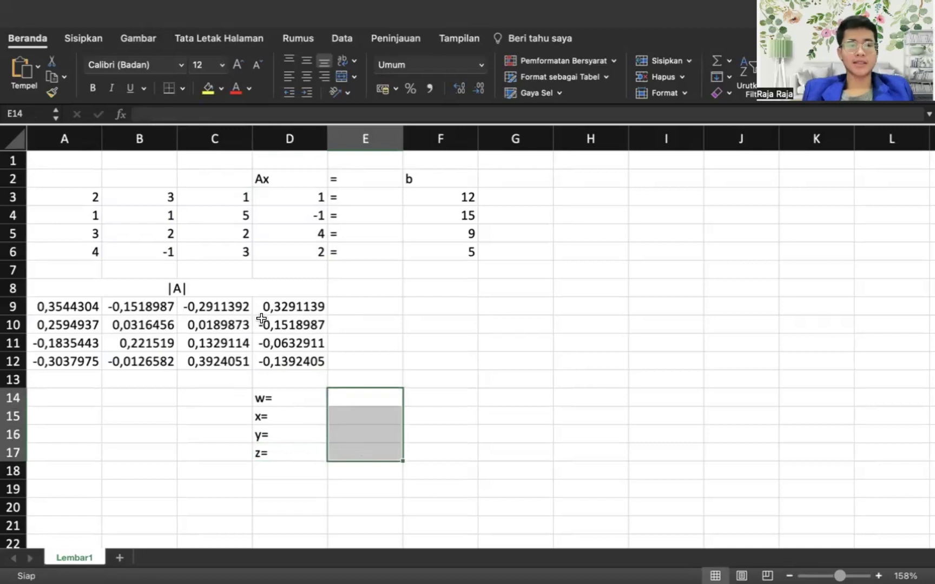
pyautogui.click(215, 113)
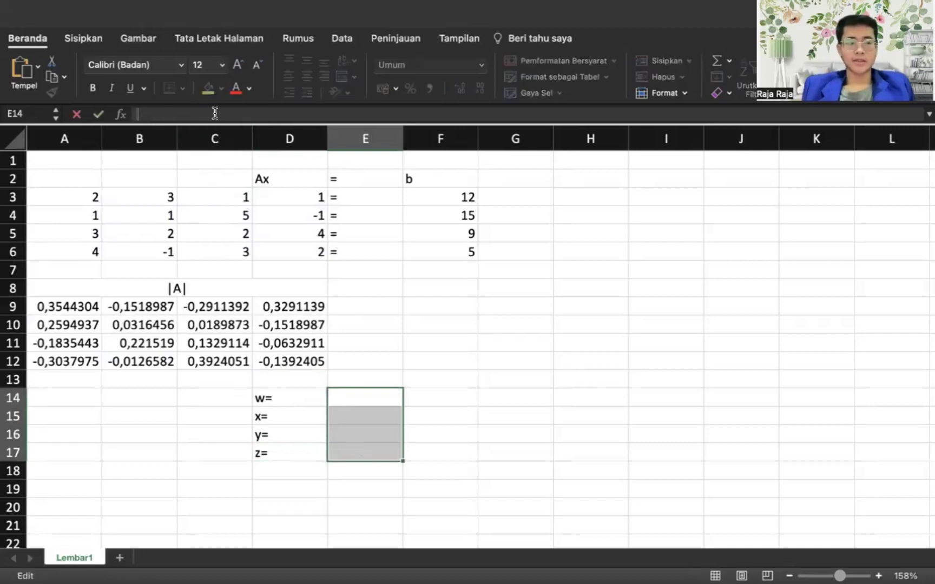
pyautogui.write('=m')
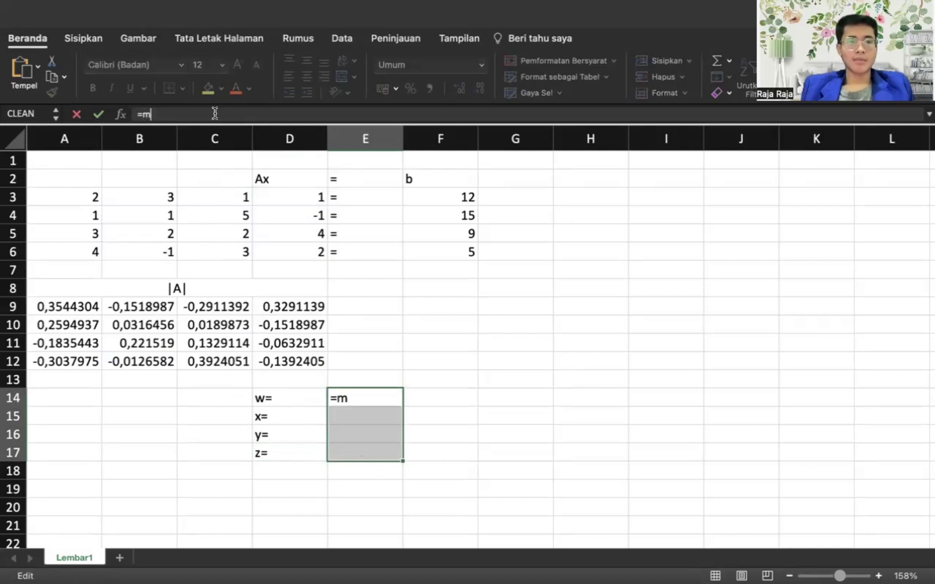
pyautogui.write('mult')
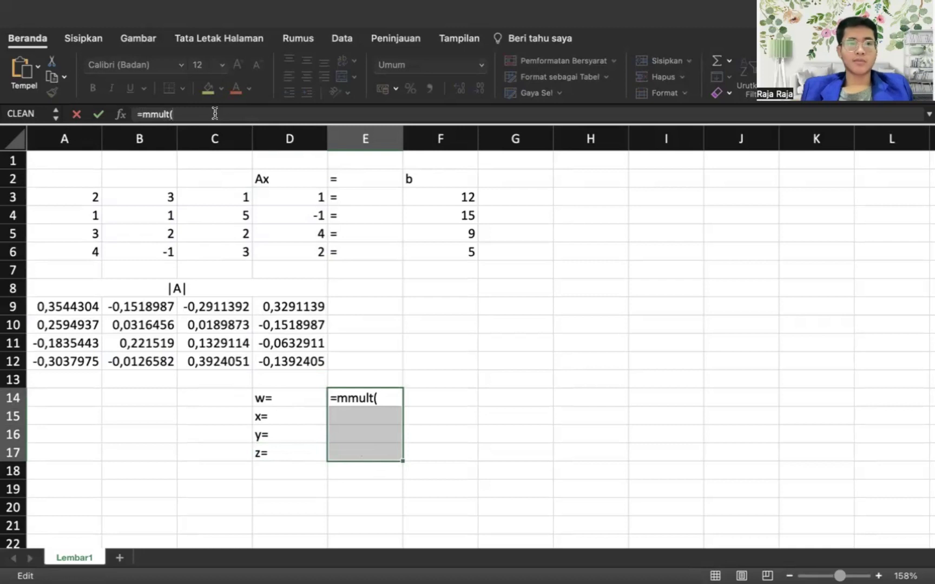
pyautogui.write('(')
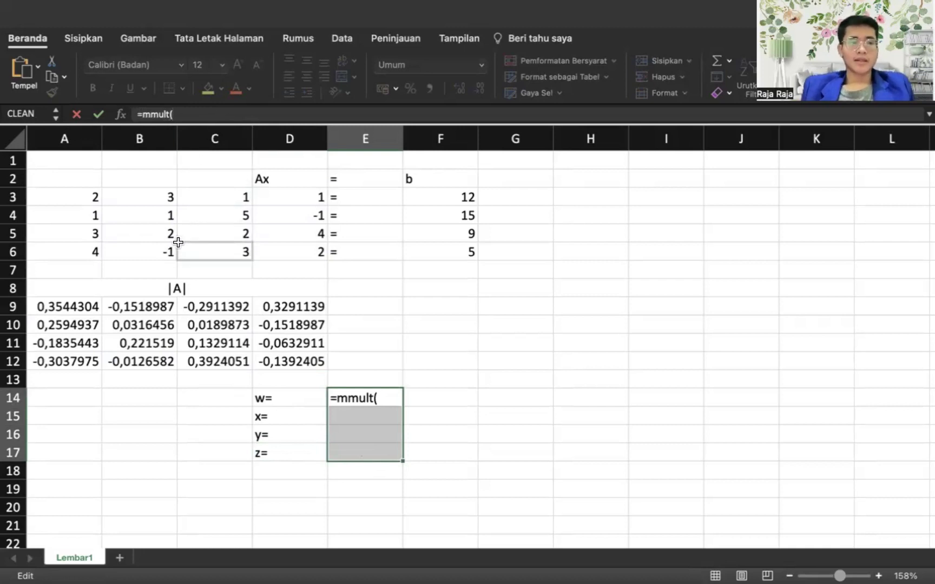
pyautogui.click(77, 306)
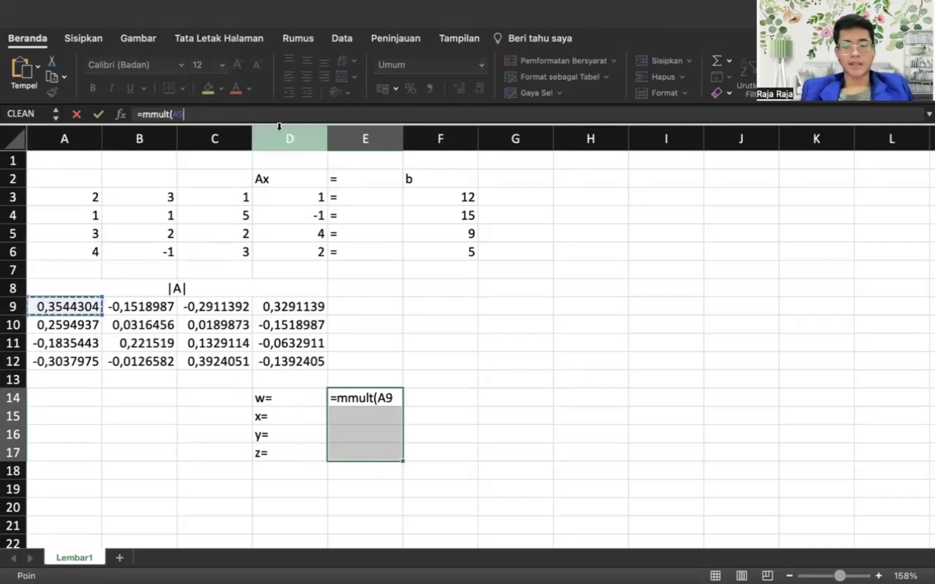
pyautogui.write(':')
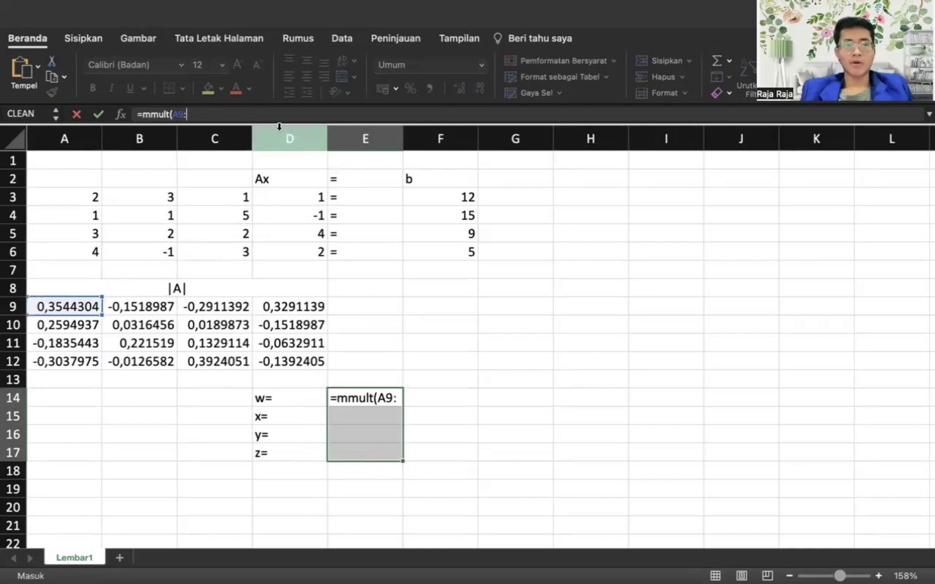
pyautogui.click(297, 361)
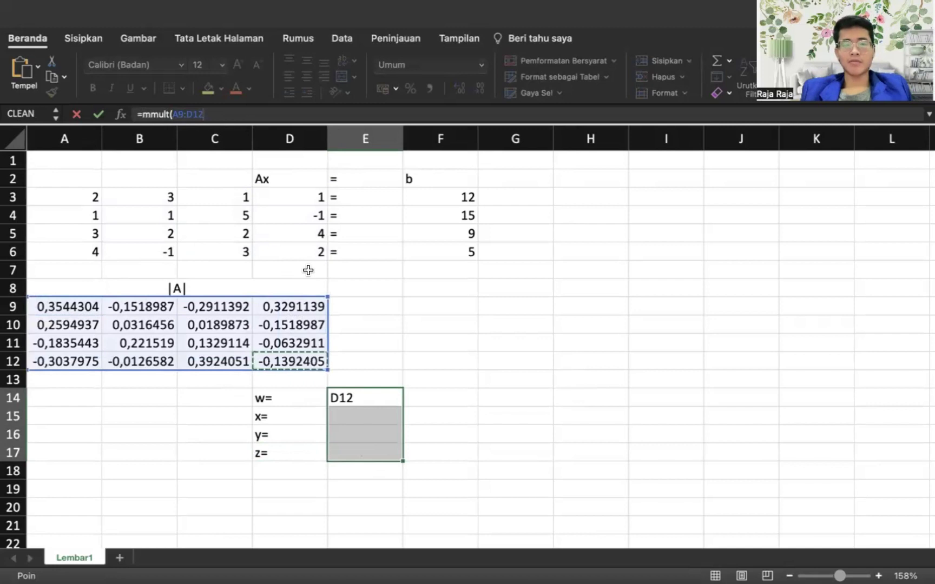
pyautogui.write(':')
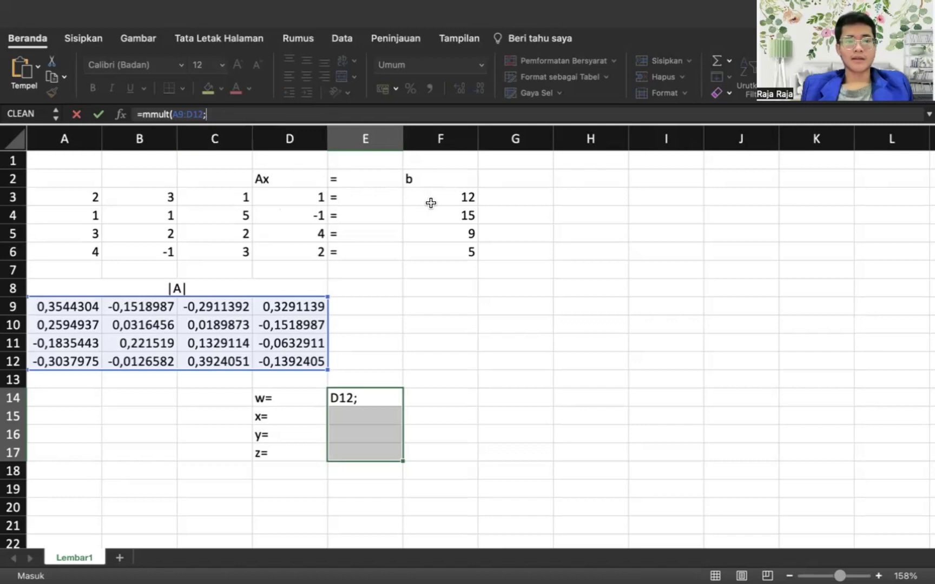
pyautogui.moveTo(433, 206); pyautogui.dragTo(434, 190)
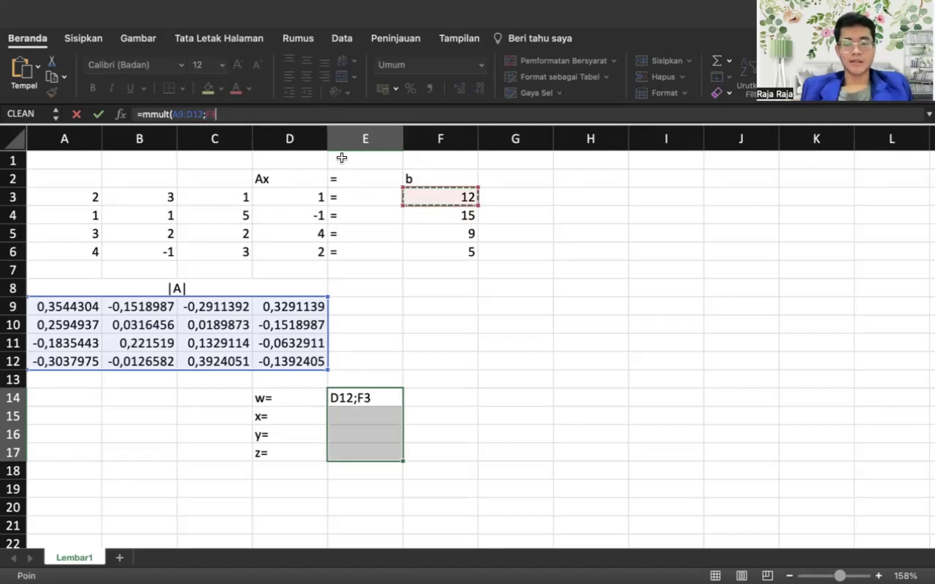
pyautogui.write(':')
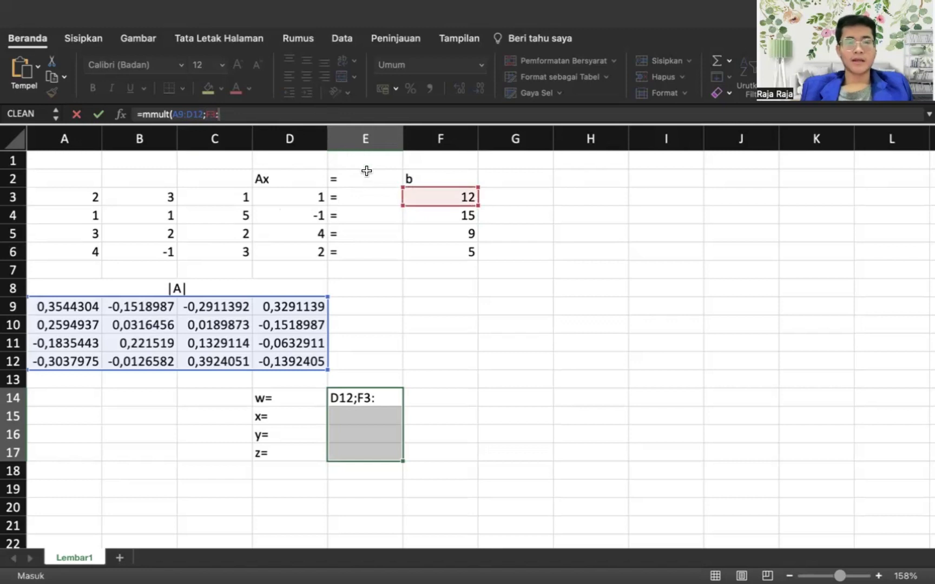
pyautogui.click(429, 249)
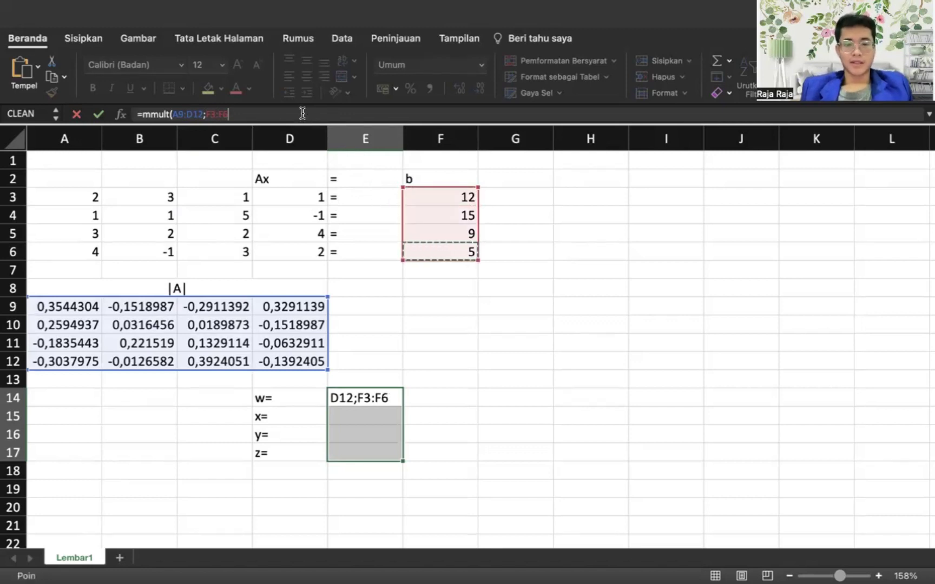
pyautogui.write(')')
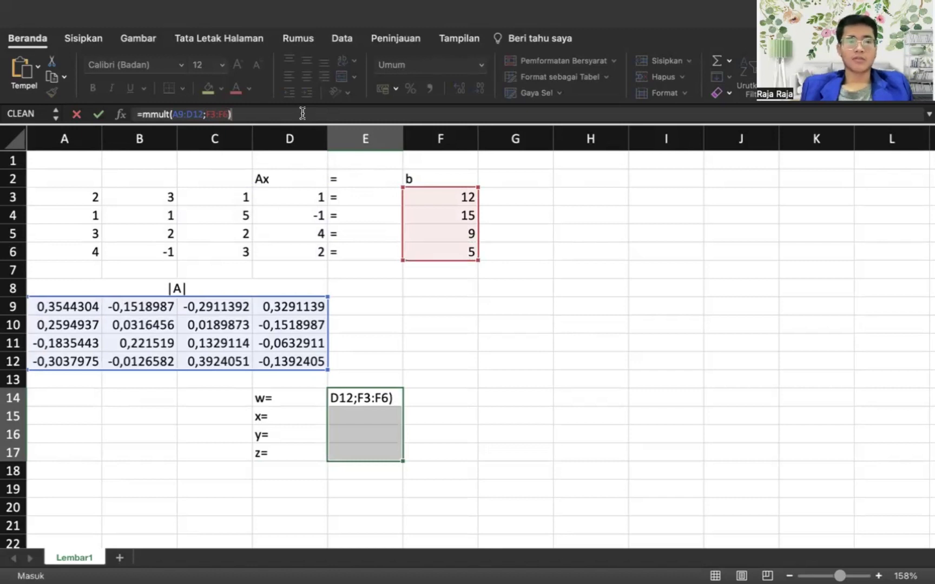
pyautogui.press('Return')
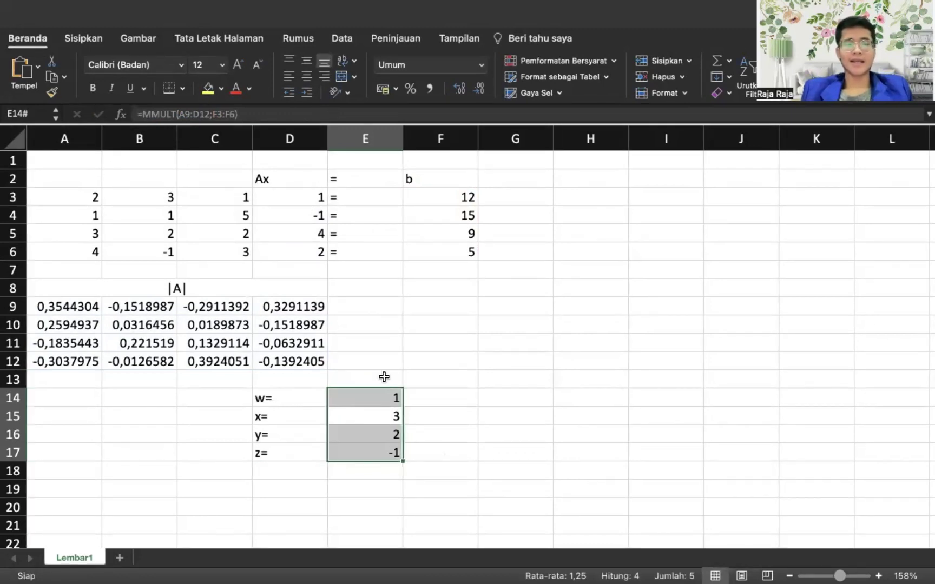
pyautogui.click(384, 377)
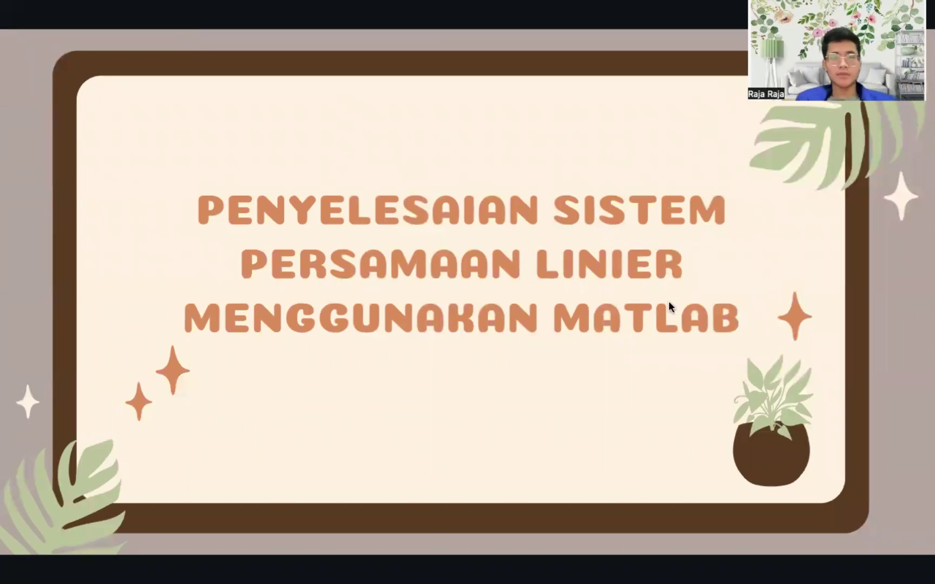
pyautogui.click(812, 320)
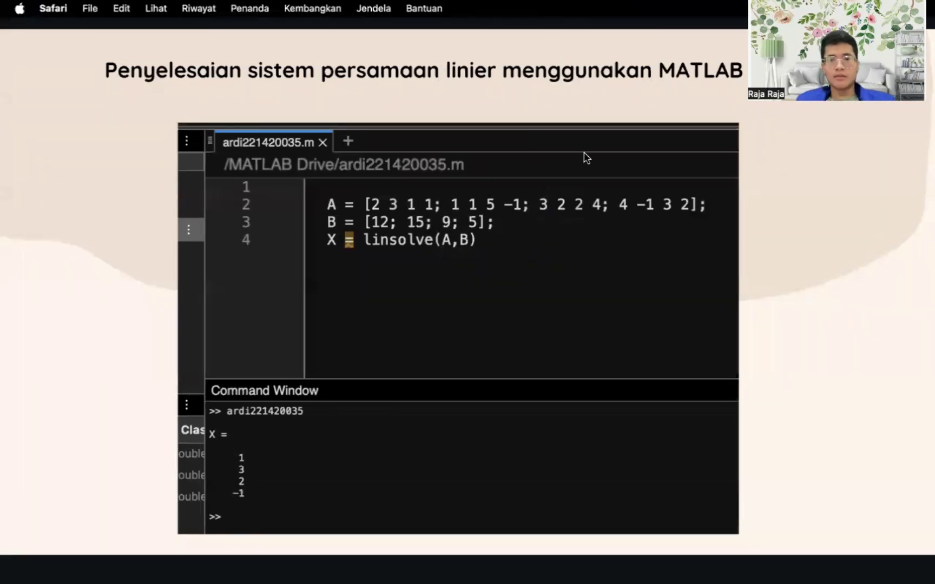
pyautogui.click(470, 77)
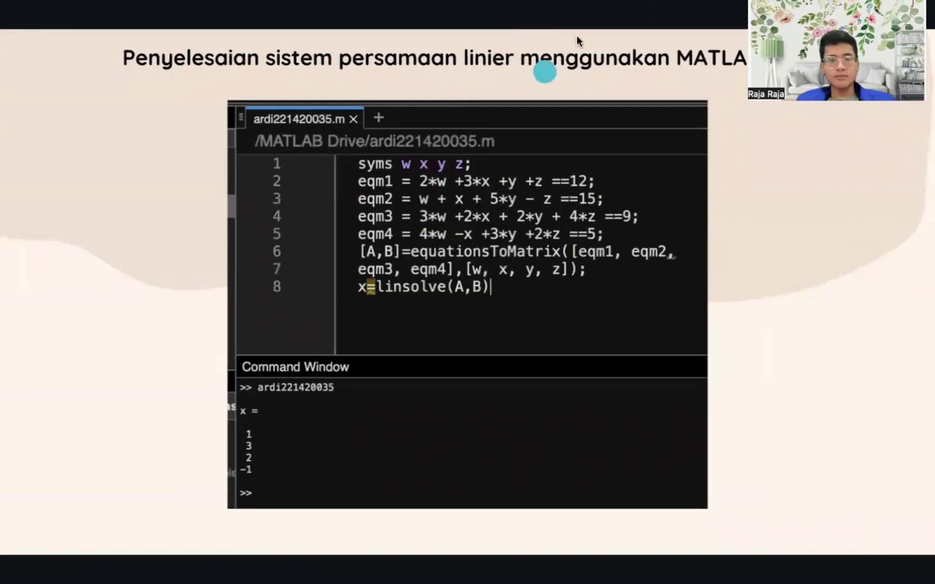
# - Page through the full-screen slides that show the MATLAB scripts for solving the linear system
pyautogui.click(921, 397)
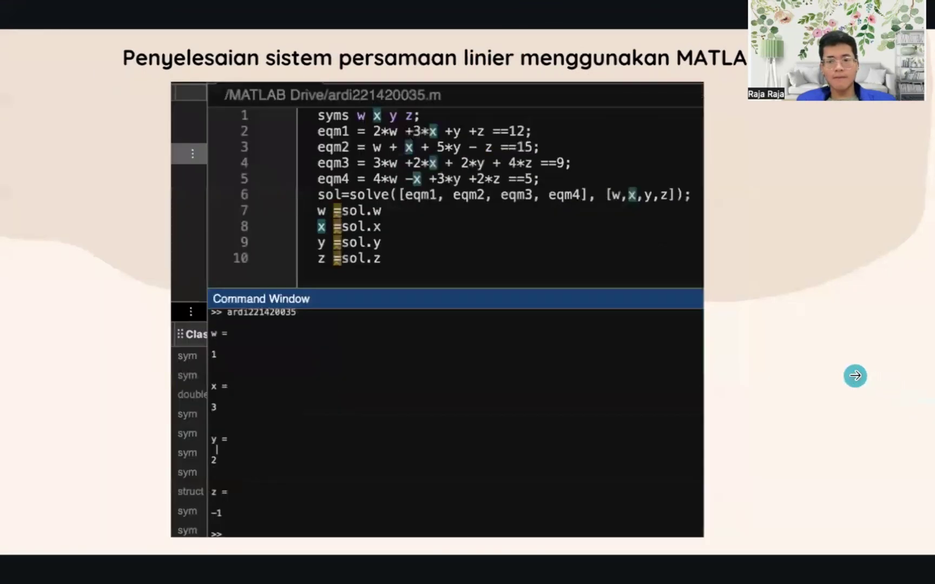
pyautogui.click(855, 377)
pyautogui.click(121, 334)
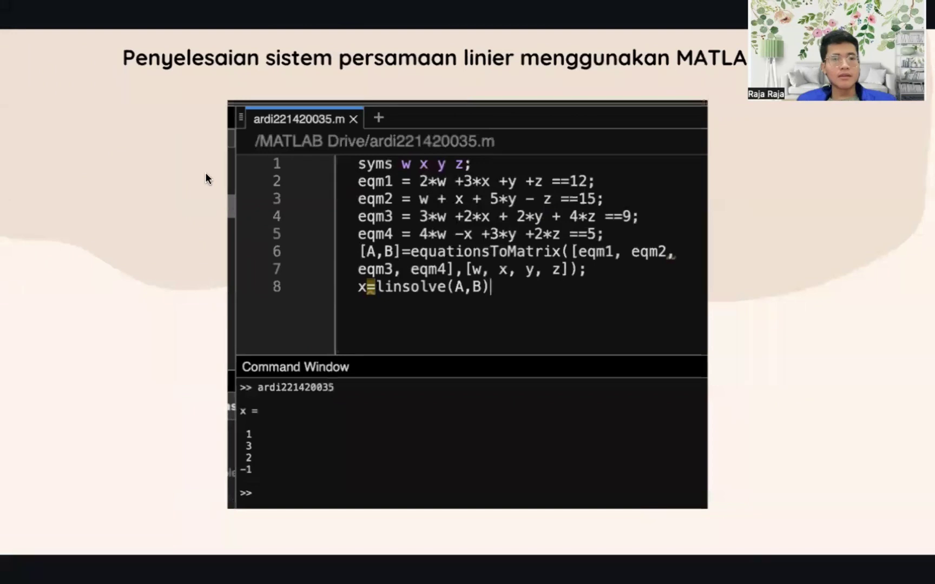
pyautogui.press('Right')
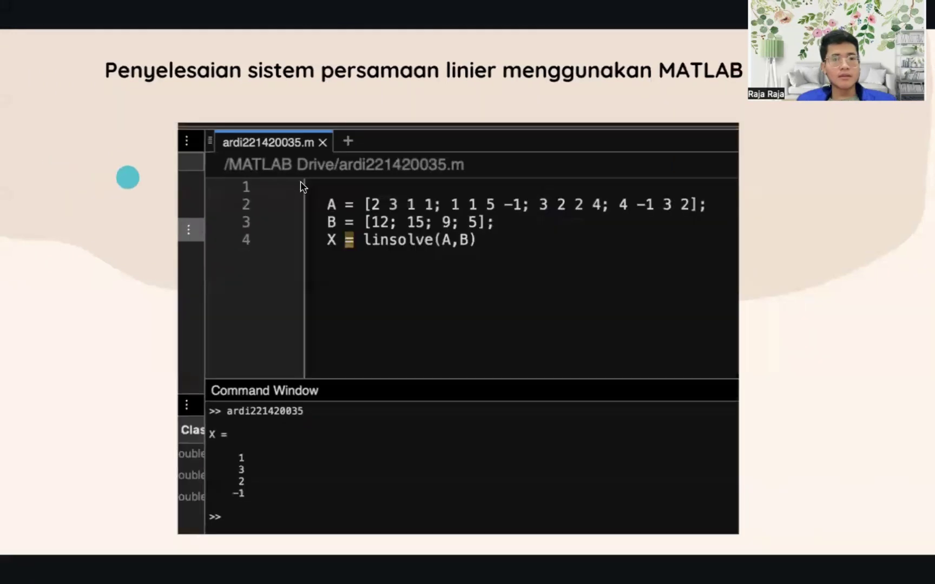
pyautogui.press('Left')
pyautogui.press('Right')
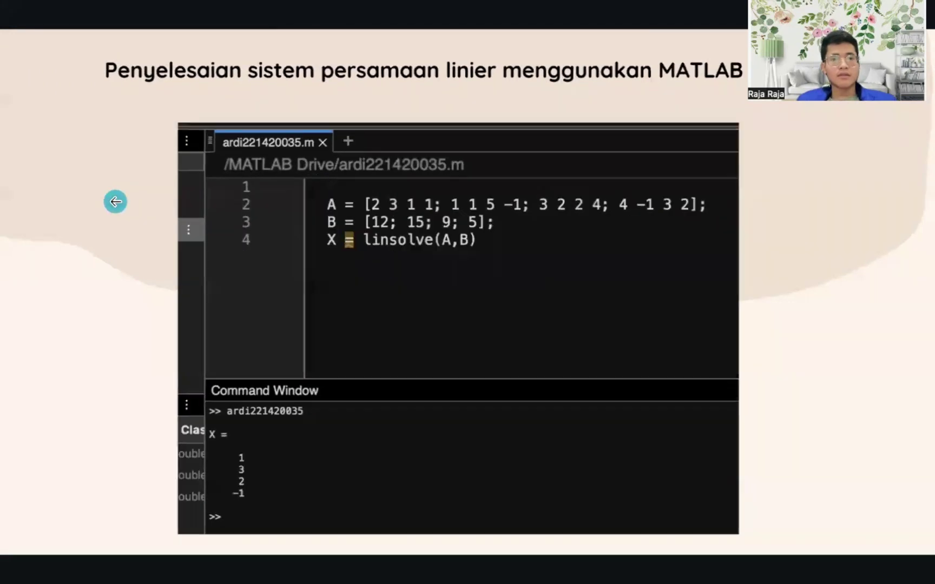
pyautogui.press('Right')
pyautogui.press('Right')
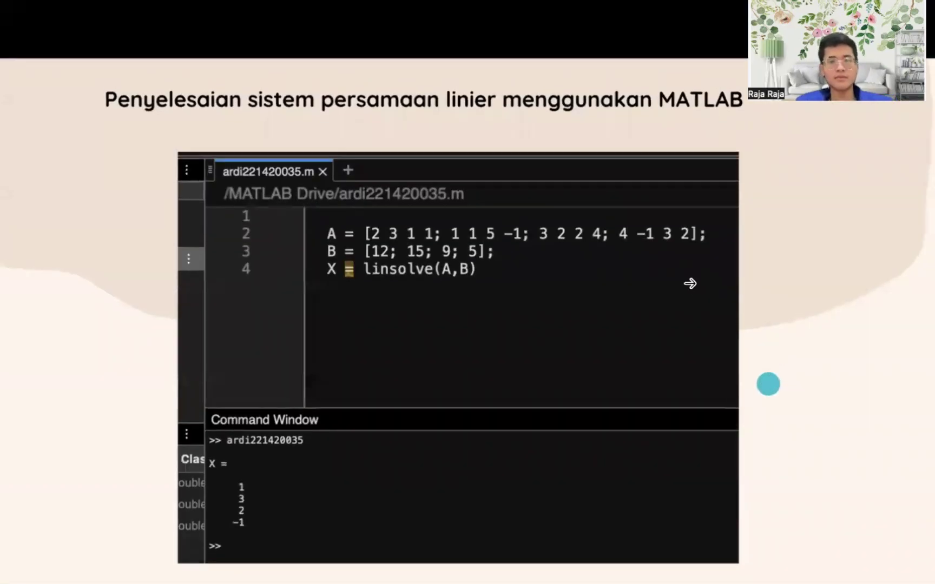
# - Leave the full-screen presentation, collapse the template panel and review the MATLAB slides from page 10 to page 14
pyautogui.click(489, 53)
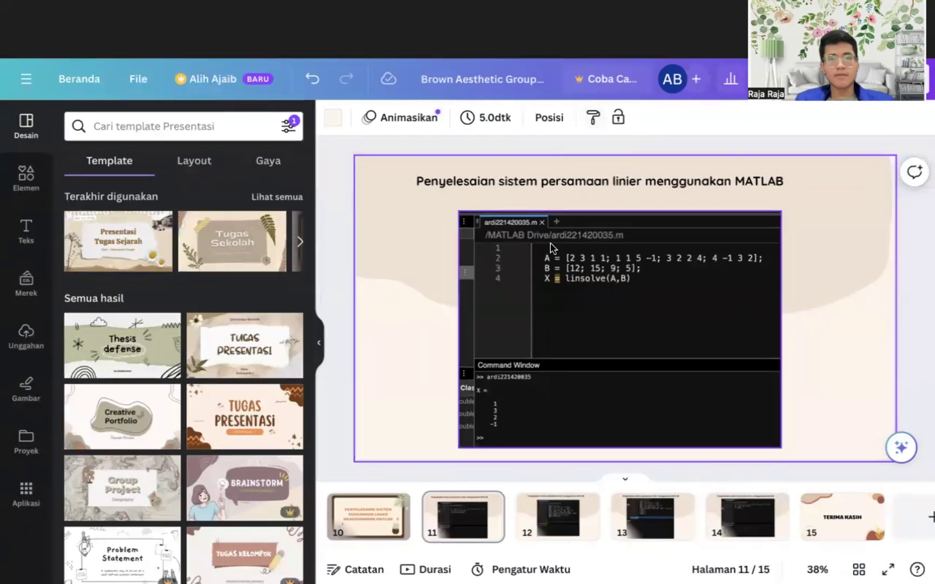
pyautogui.click(319, 341)
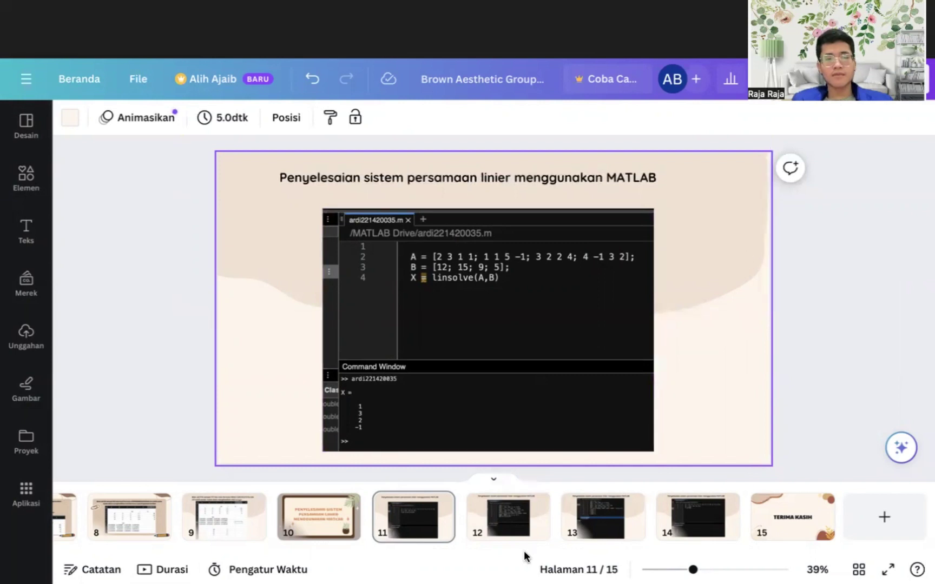
pyautogui.click(523, 532)
pyautogui.click(391, 529)
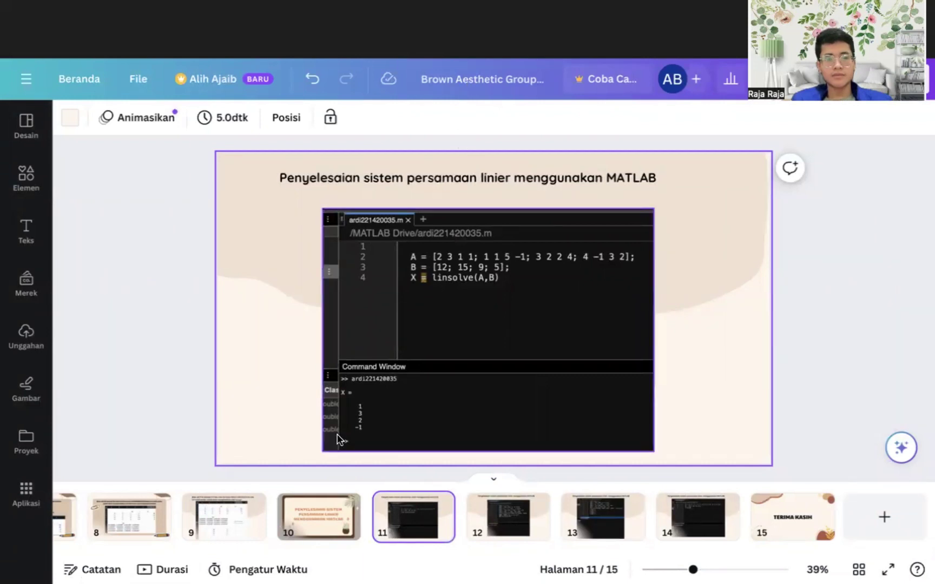
pyautogui.click(323, 520)
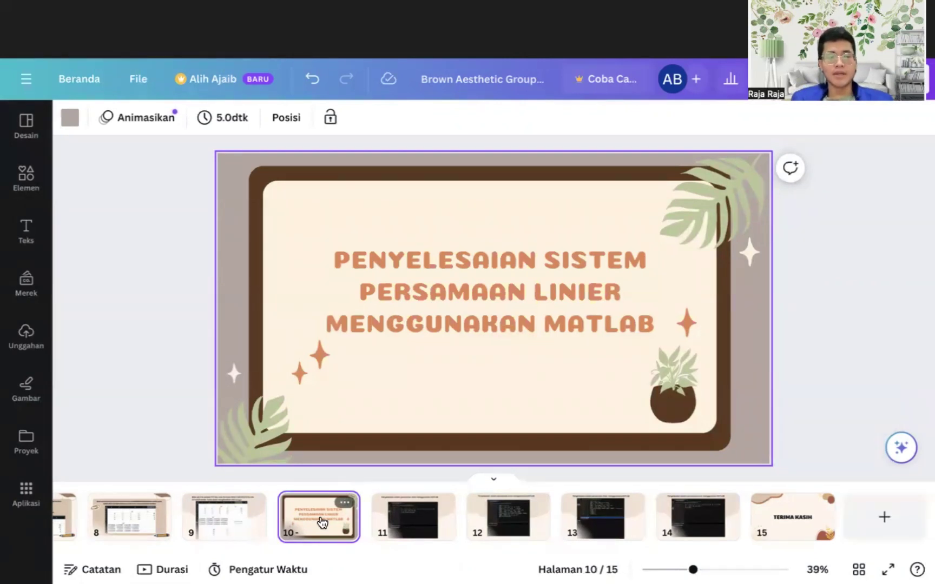
pyautogui.press('Right')
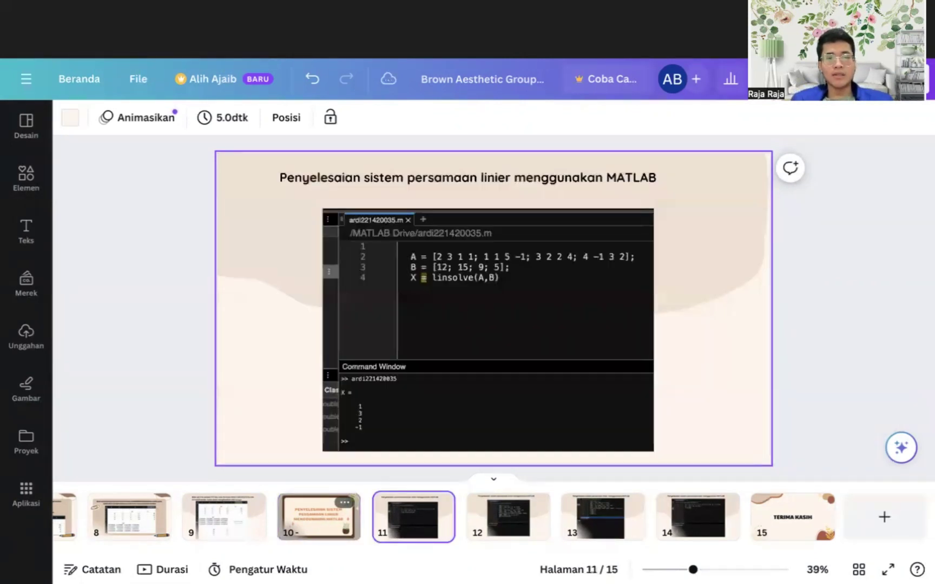
pyautogui.press('Right')
pyautogui.press('Right')
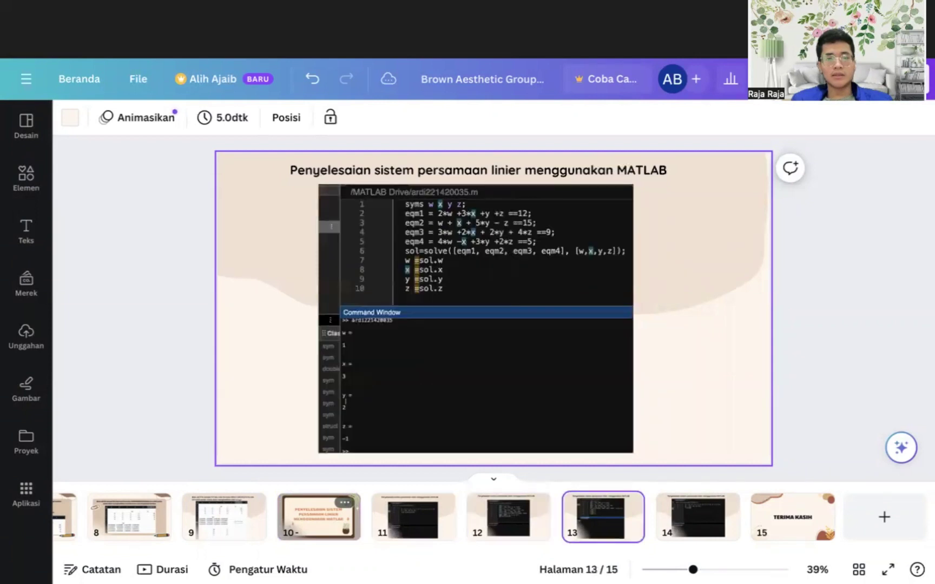
pyautogui.press('Right')
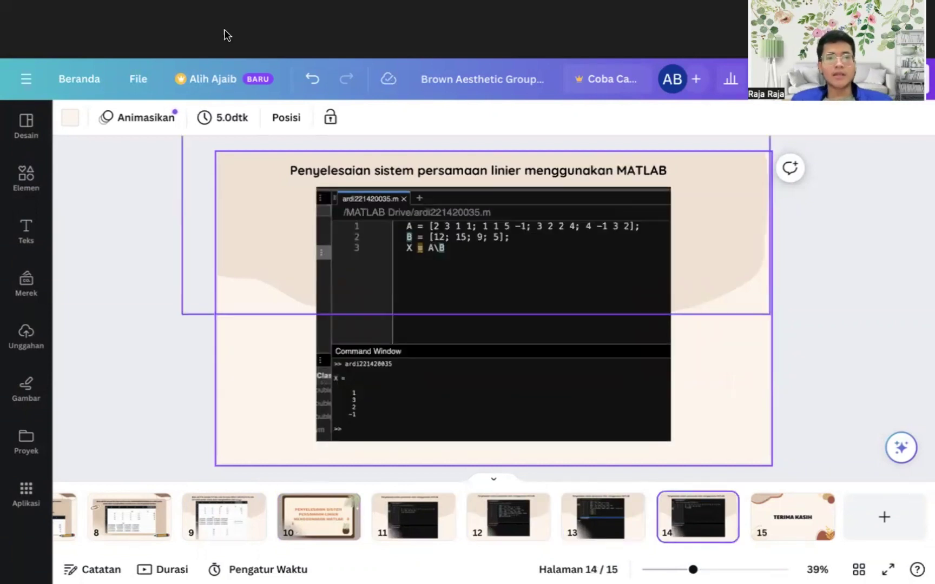
# - Switch to MATLAB and run the ardi1.m script that solves the system with linsolve(A,B)
pyautogui.click(468, 42)
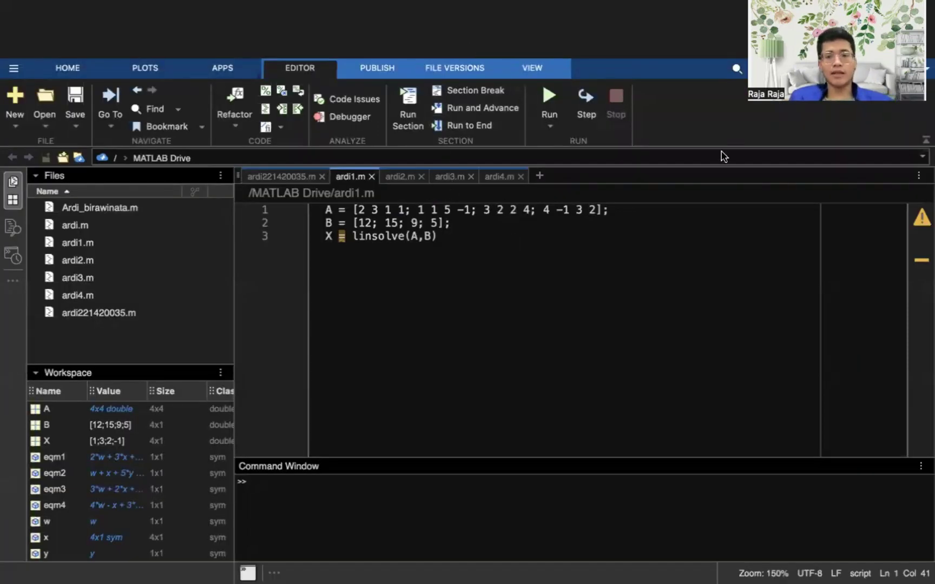
pyautogui.click(549, 97)
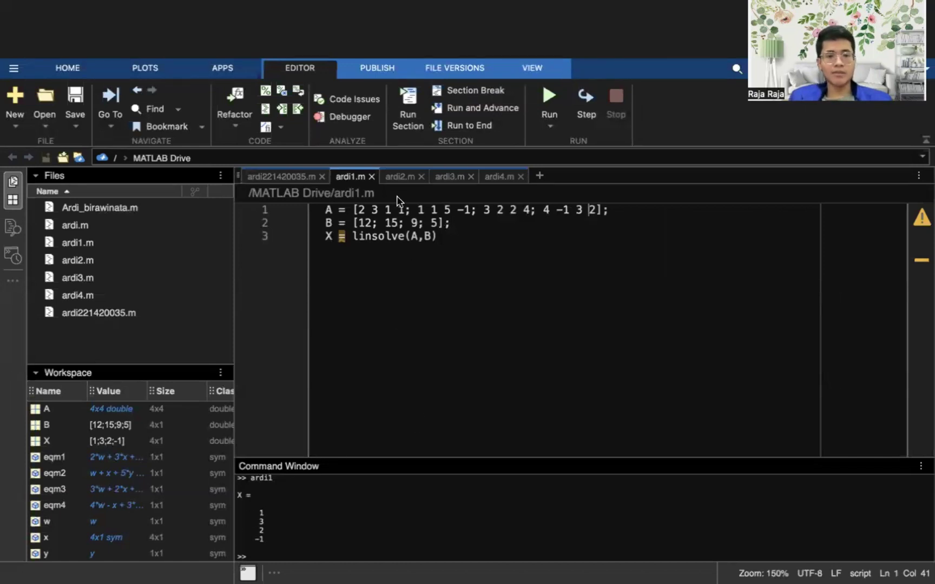
# - Show the ardi2.m script, clear the Command Window with clc and run the equationsToMatrix solution
pyautogui.click(398, 179)
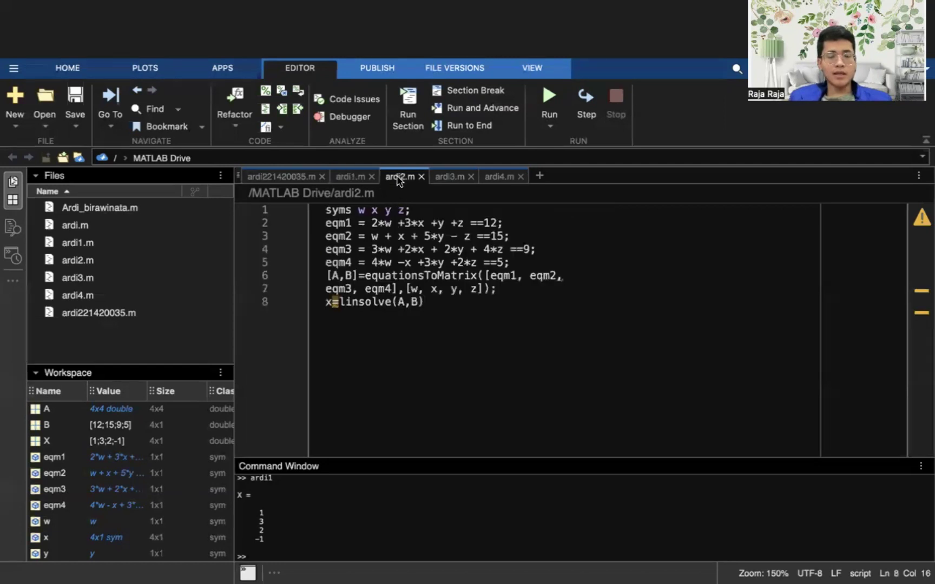
pyautogui.click(429, 523)
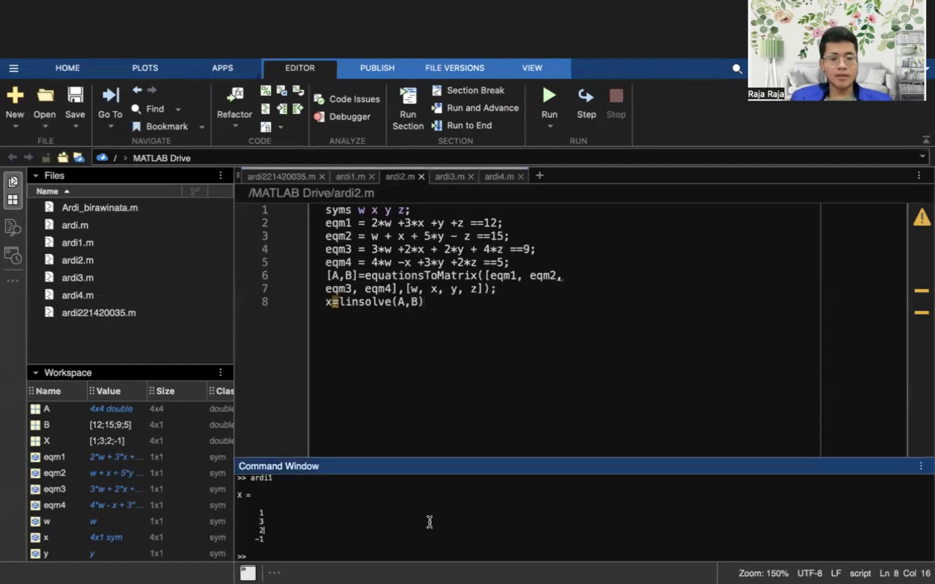
pyautogui.write('cl')
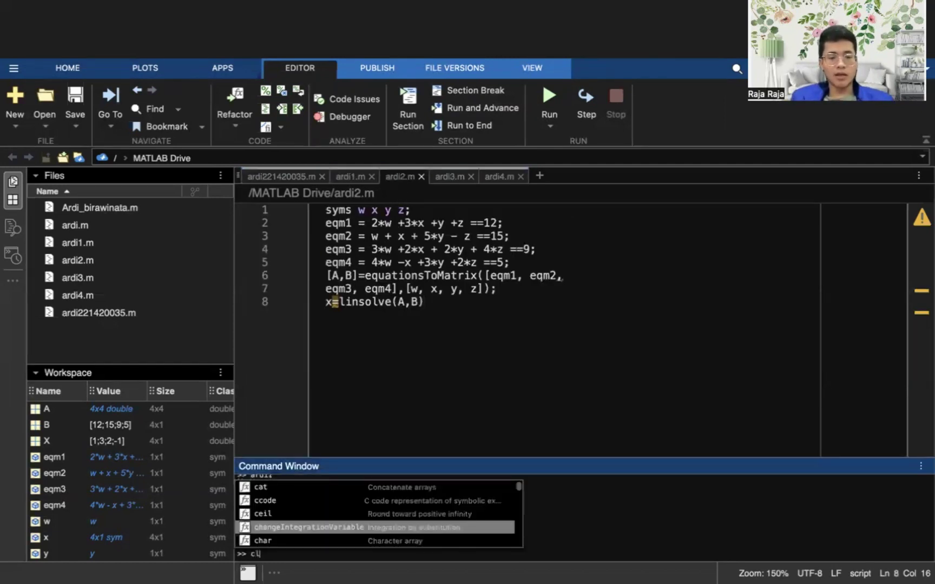
pyautogui.write('c')
pyautogui.press('Return')
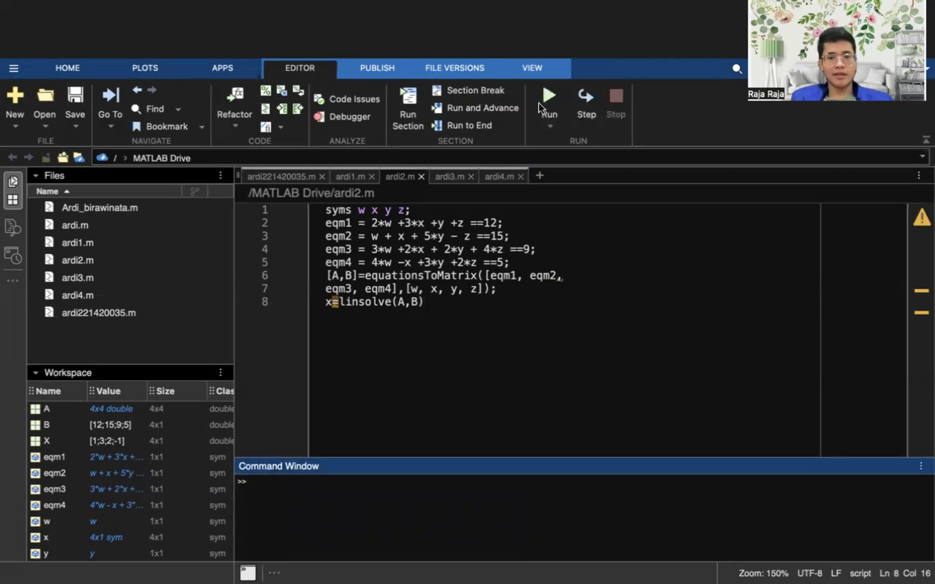
pyautogui.click(547, 98)
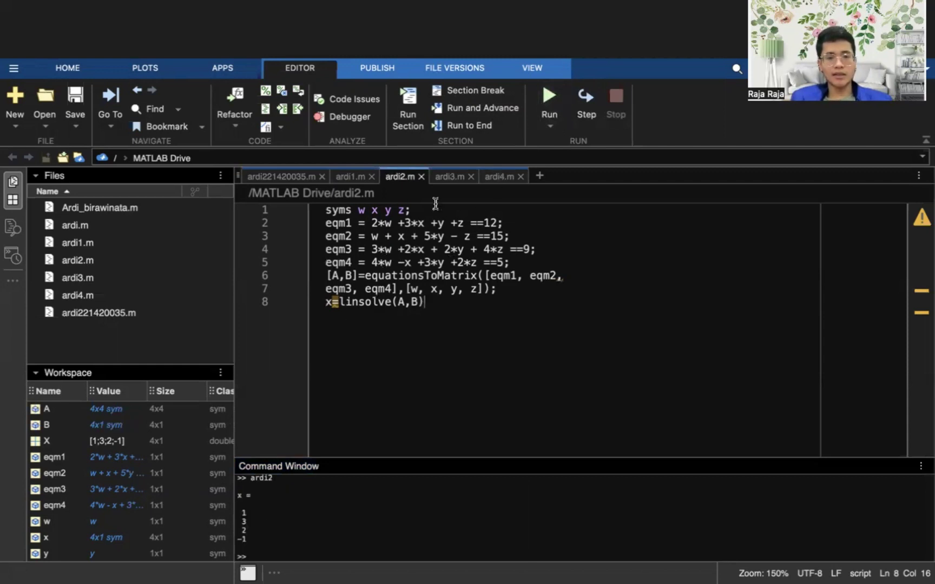
# - Show the ardi3.m script, clear the Command Window with clc and try to run the symbolic solve solution
pyautogui.click(450, 177)
pyautogui.click(305, 547)
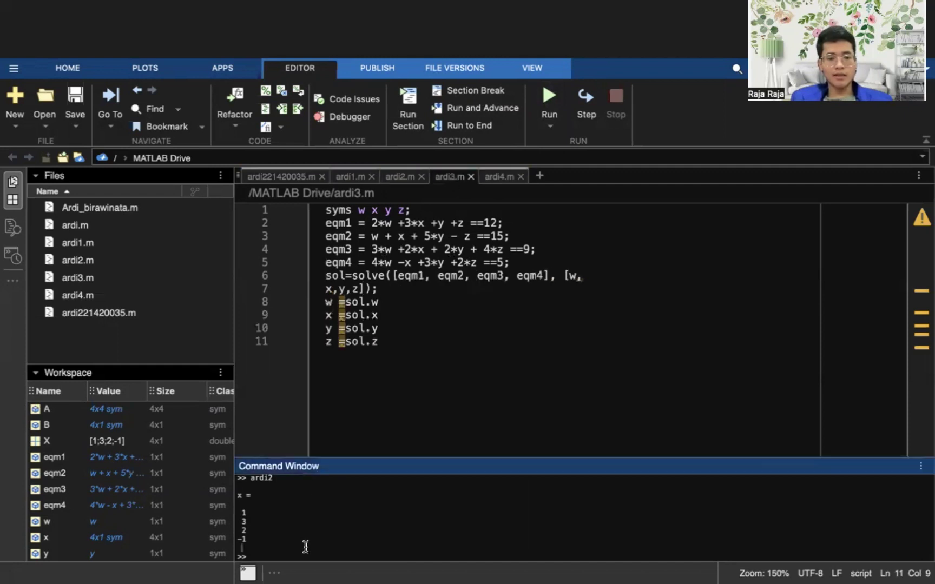
pyautogui.write('clc')
pyautogui.press('Return')
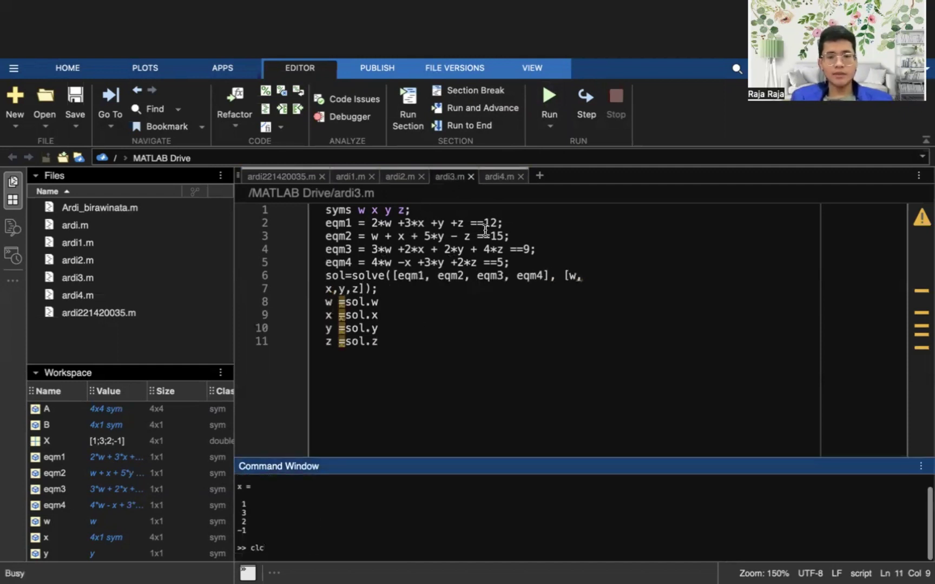
pyautogui.click(549, 90)
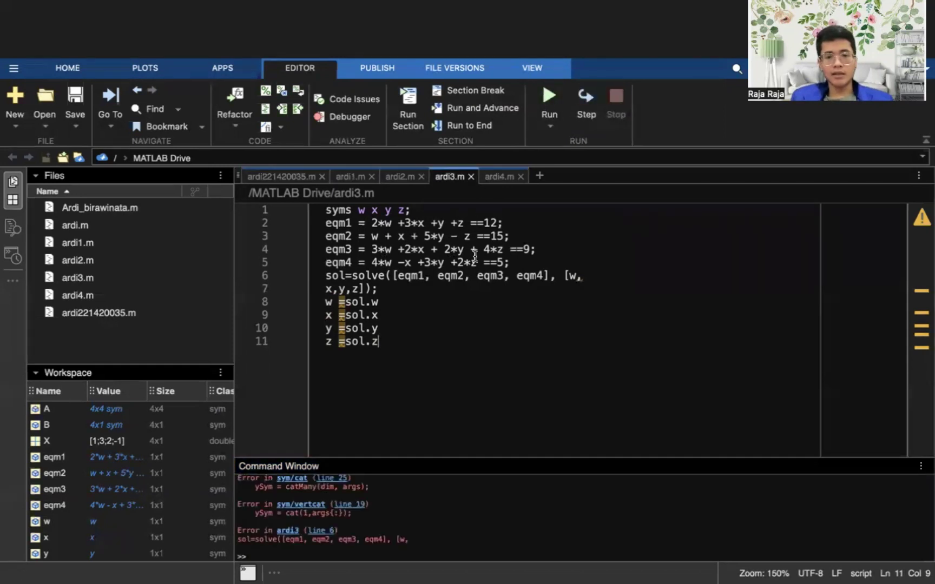
# - Join line 7 of ardi3.m onto line 6 so the solve call ends with [w,x,y,z]); on one line
pyautogui.tripleClick(324, 290)
pyautogui.click(326, 315)
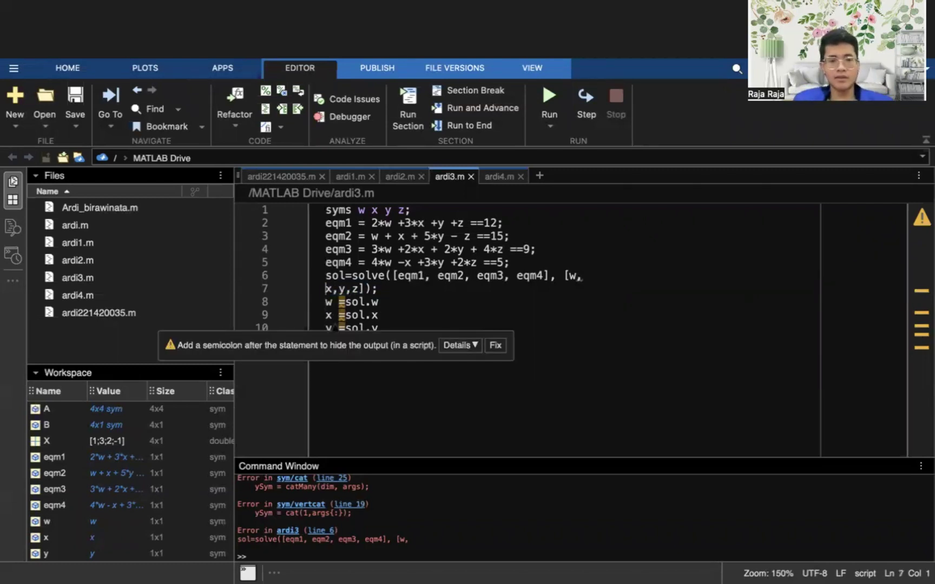
pyautogui.press('BackSpace')
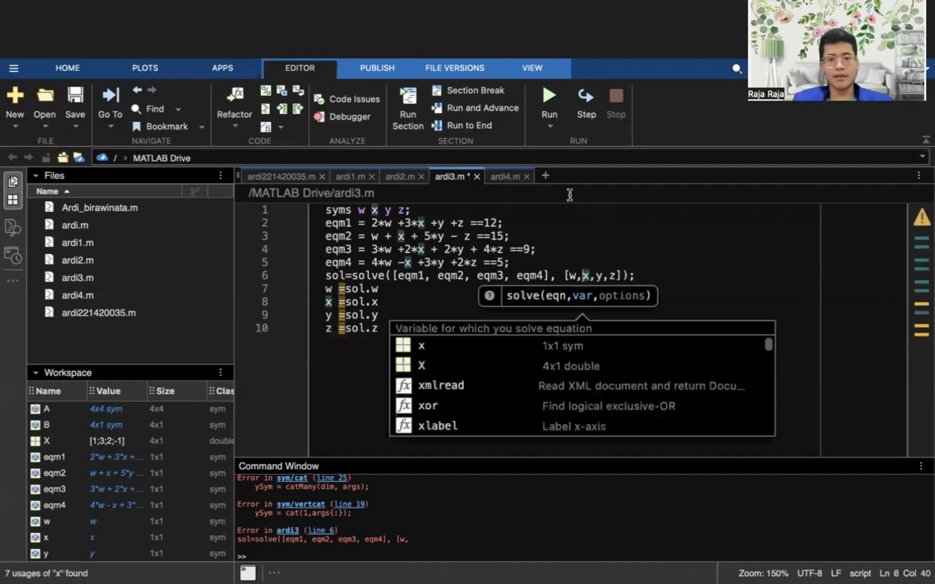
pyautogui.click(437, 255)
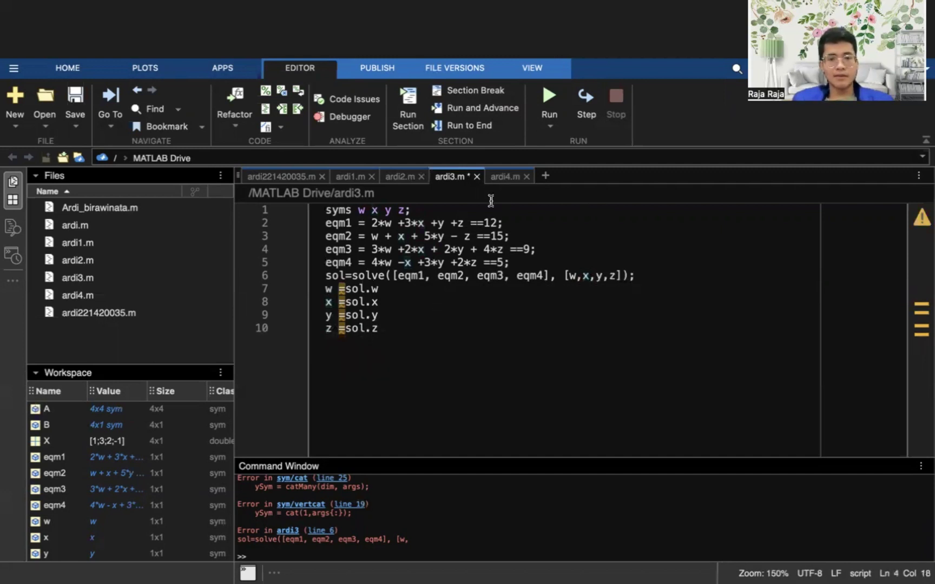
# - Clear the Command Window with clc, rerun the corrected ardi3.m and examine the output for w, x, y and z
pyautogui.click(421, 518)
pyautogui.write('clc')
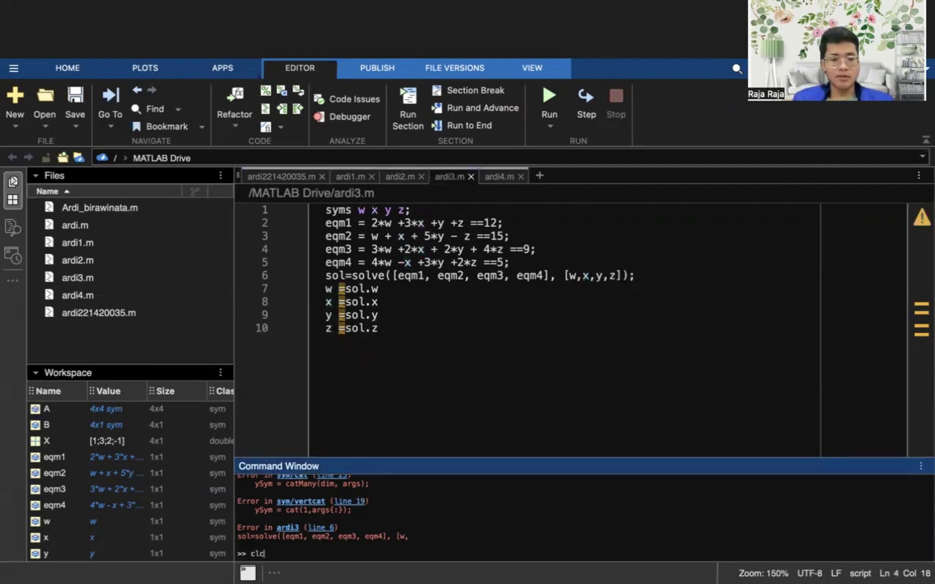
pyautogui.press('Return')
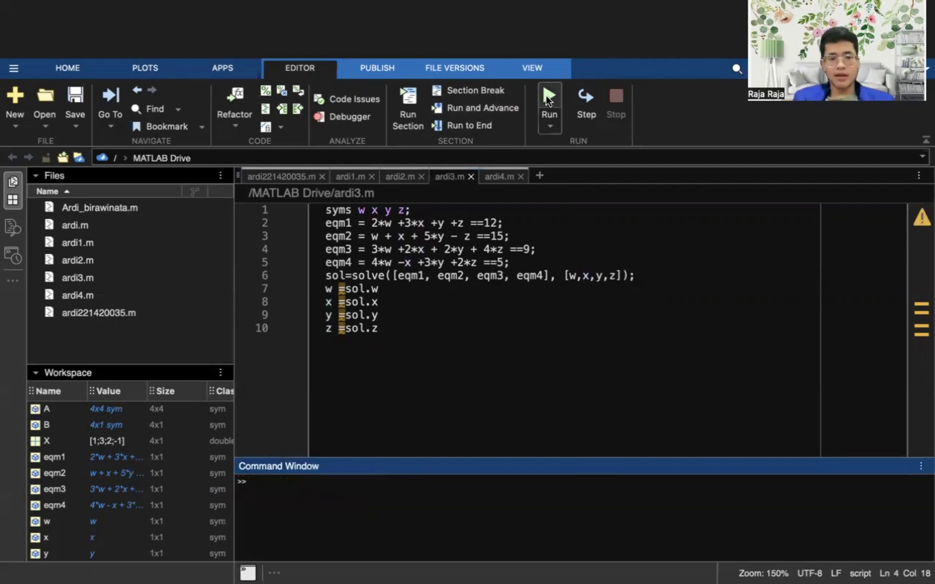
pyautogui.click(548, 98)
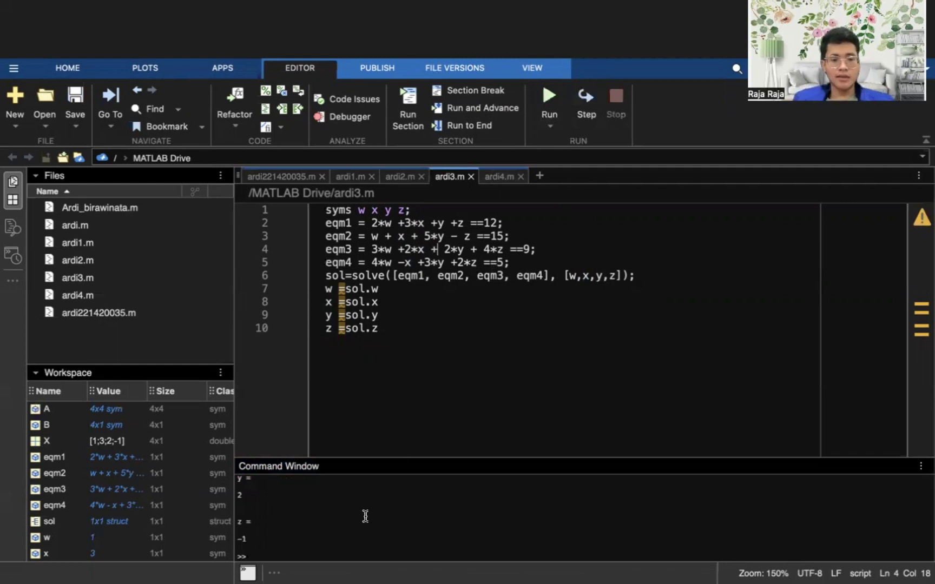
pyautogui.scroll(5, 365, 516)
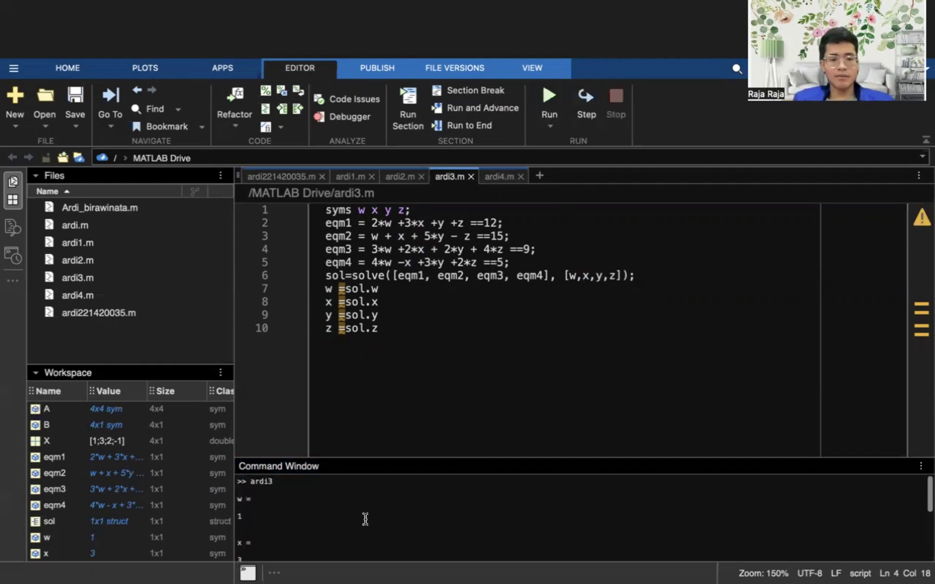
pyautogui.scroll(-5, 365, 518)
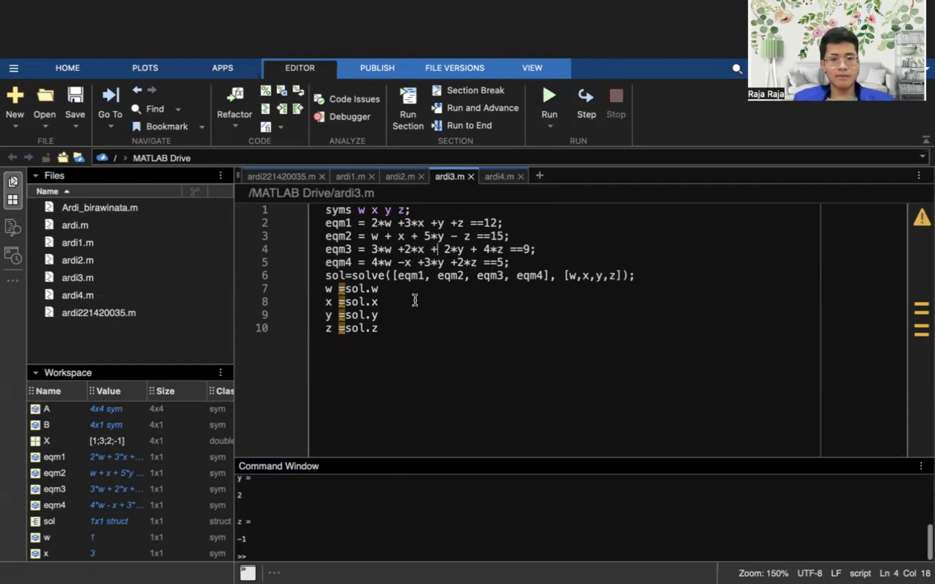
# - Show the ardi4.m script, clear the Command Window with clc and run the backslash solution X = A\B
pyautogui.click(504, 178)
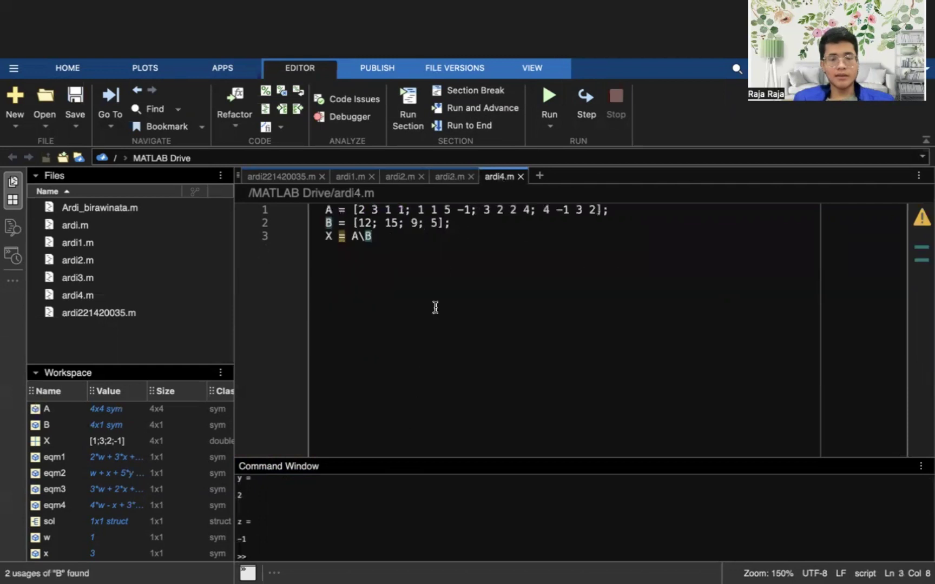
pyautogui.click(363, 538)
pyautogui.write('c')
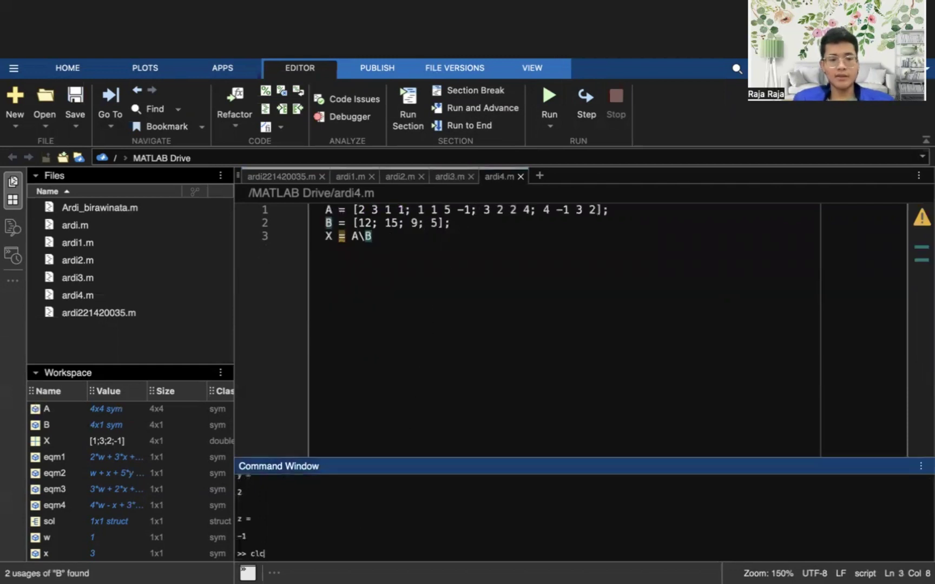
pyautogui.write('lc')
pyautogui.press('Return')
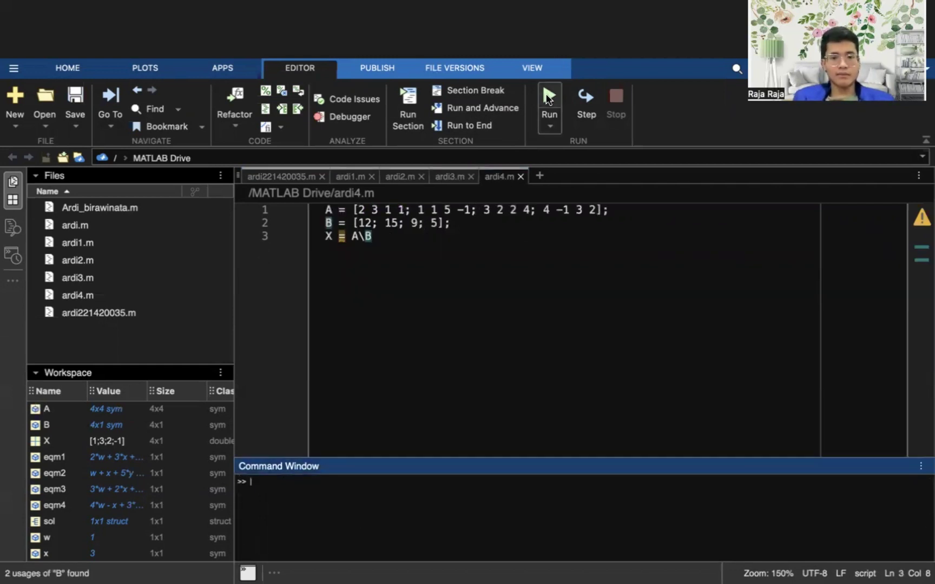
pyautogui.click(547, 97)
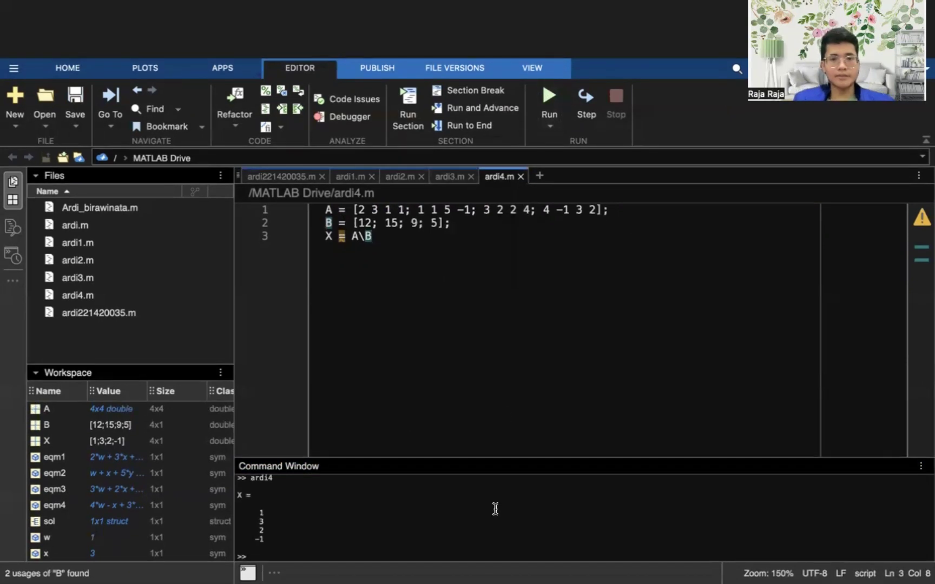
# - Switch back to the Canva presentation and show the closing TERIMA KASIH slide in full screen
pyautogui.click(350, 50)
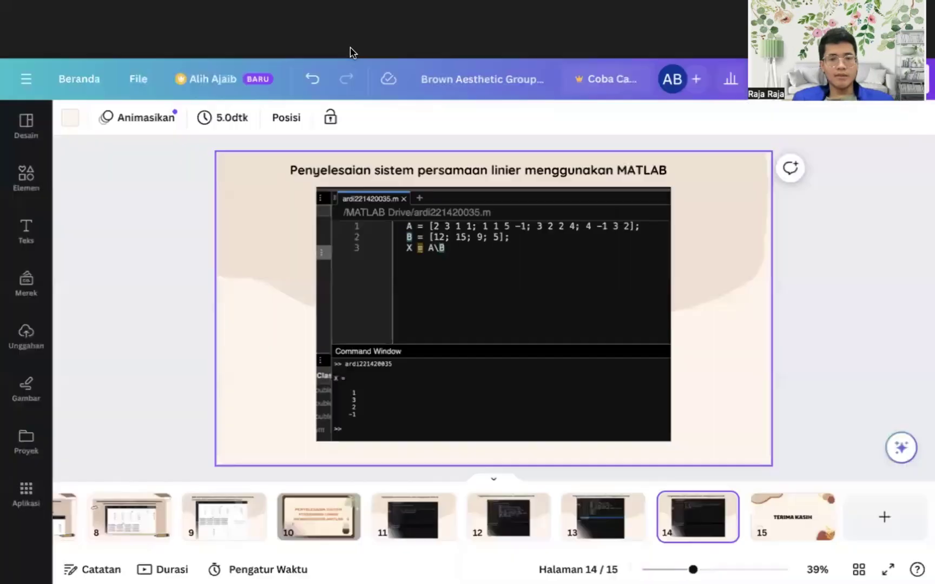
pyautogui.click(877, 571)
pyautogui.click(601, 334)
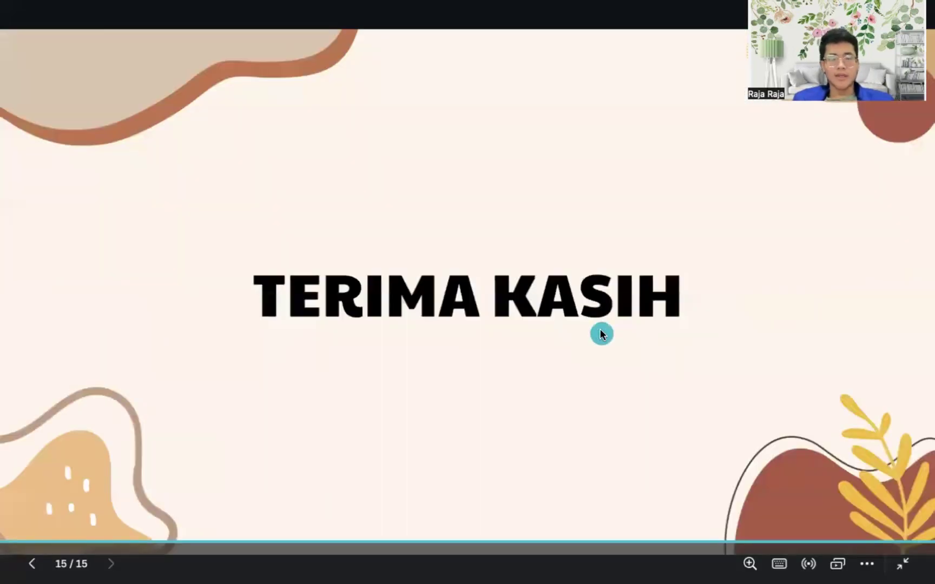